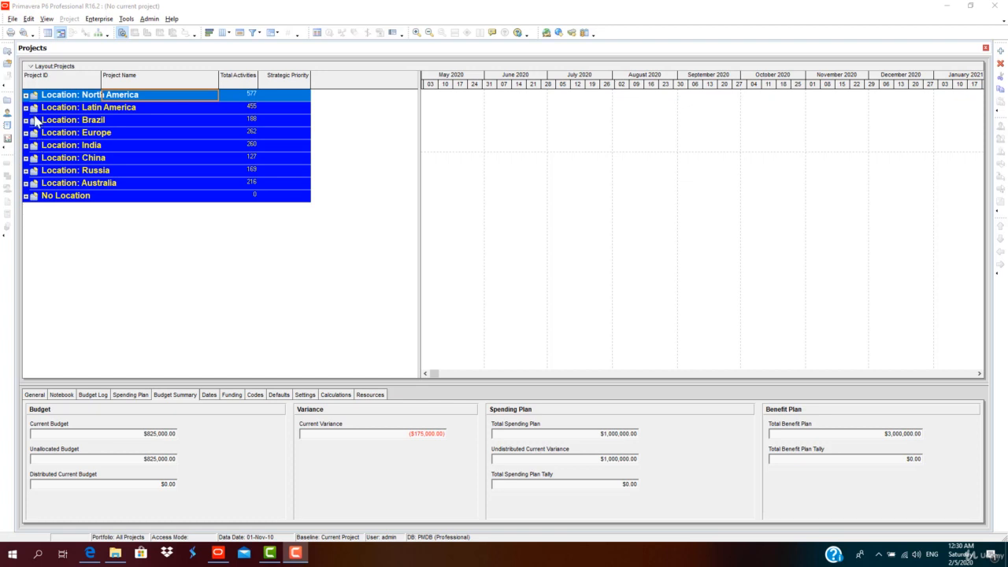
Group and sort the project list by Location
left_click(46, 18)
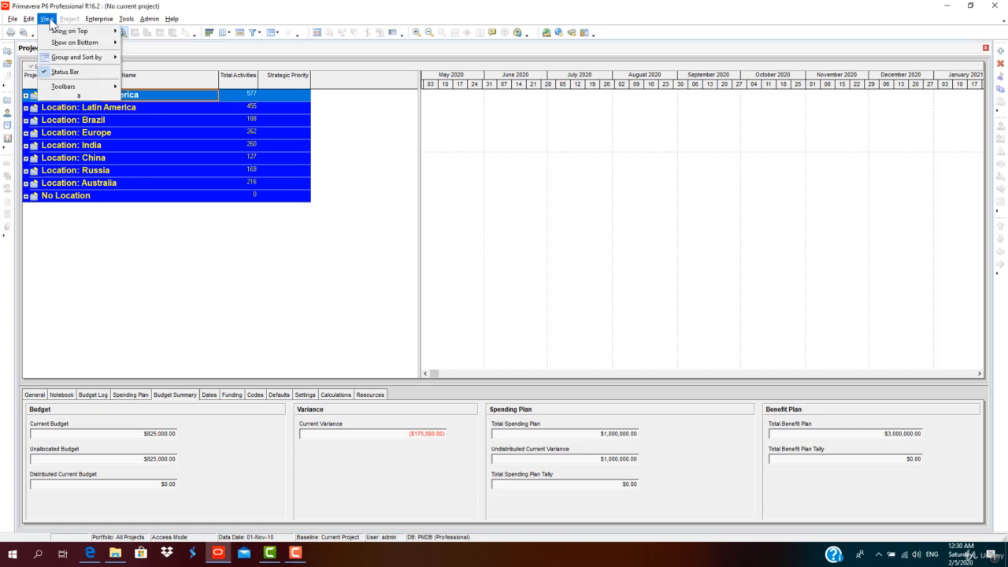
mouse_move(58, 61)
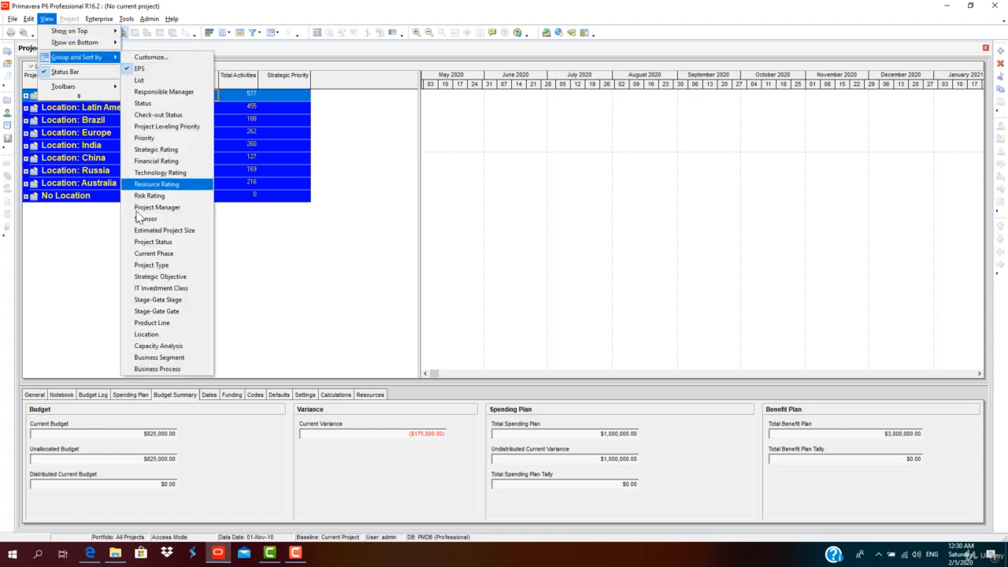
left_click(131, 339)
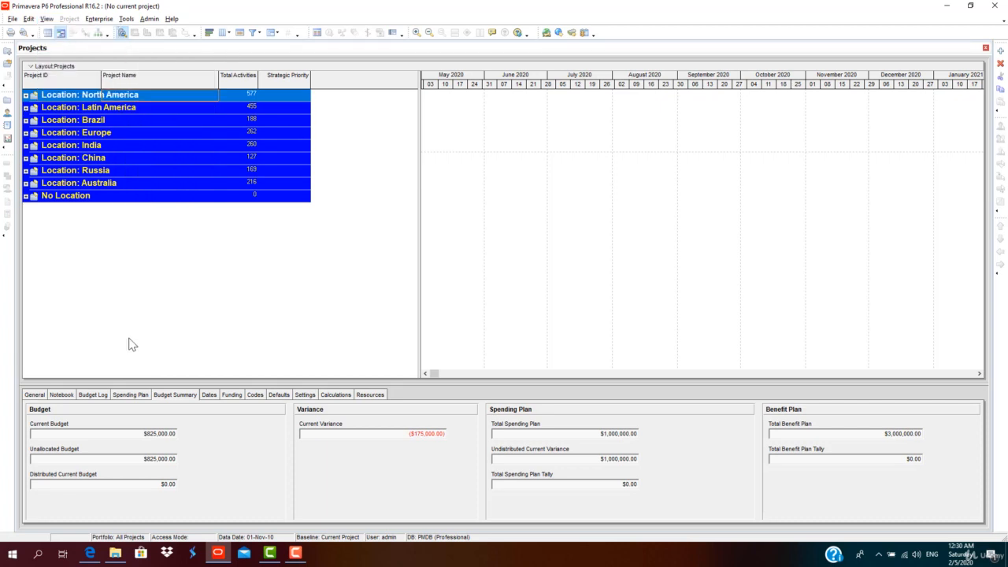
Group and sort the project list by EPS
left_click(47, 19)
mouse_move(52, 59)
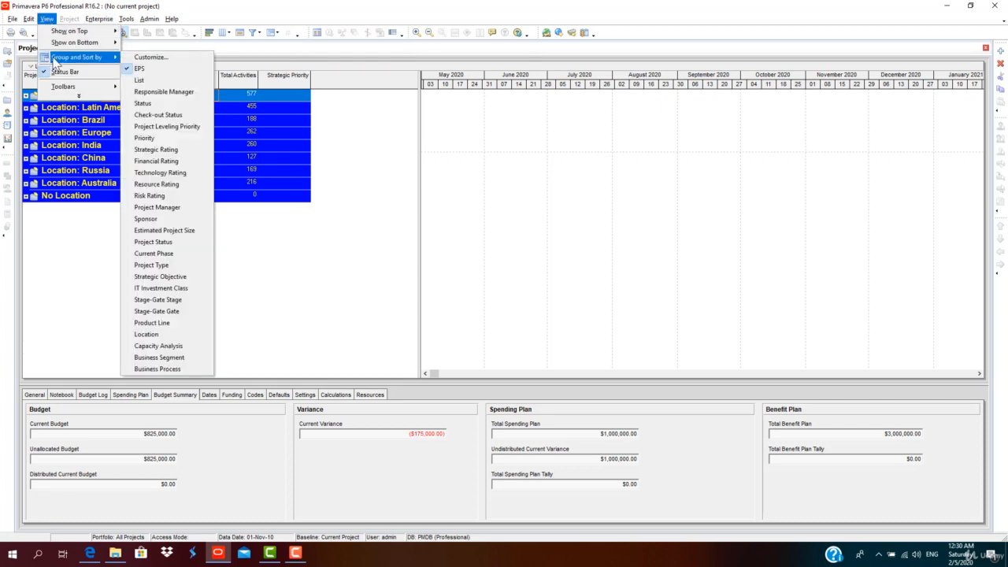
left_click(142, 69)
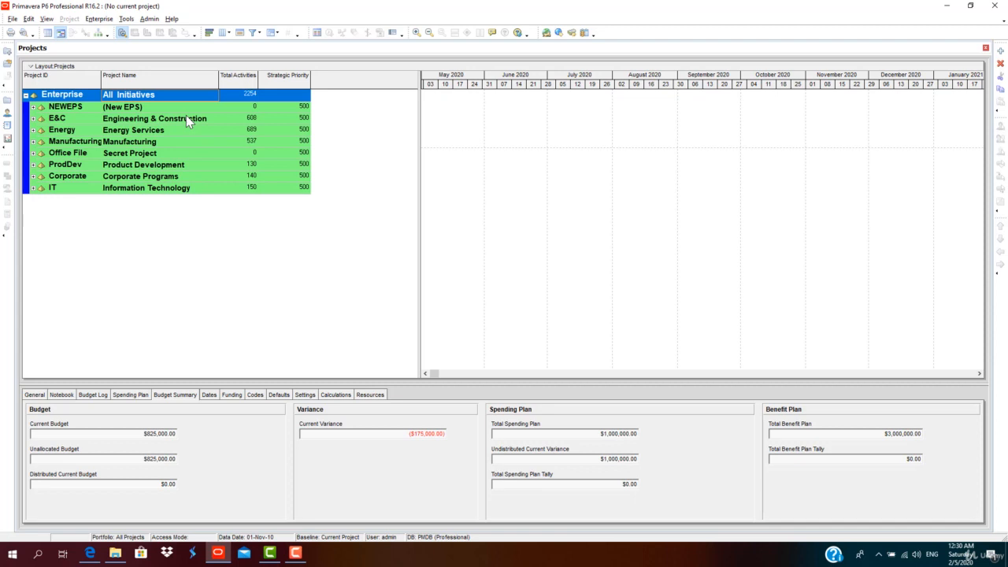
Open the Enterprise Project Structure window, position it beside the project list and enlarge it to show the whole tree
left_click(100, 19)
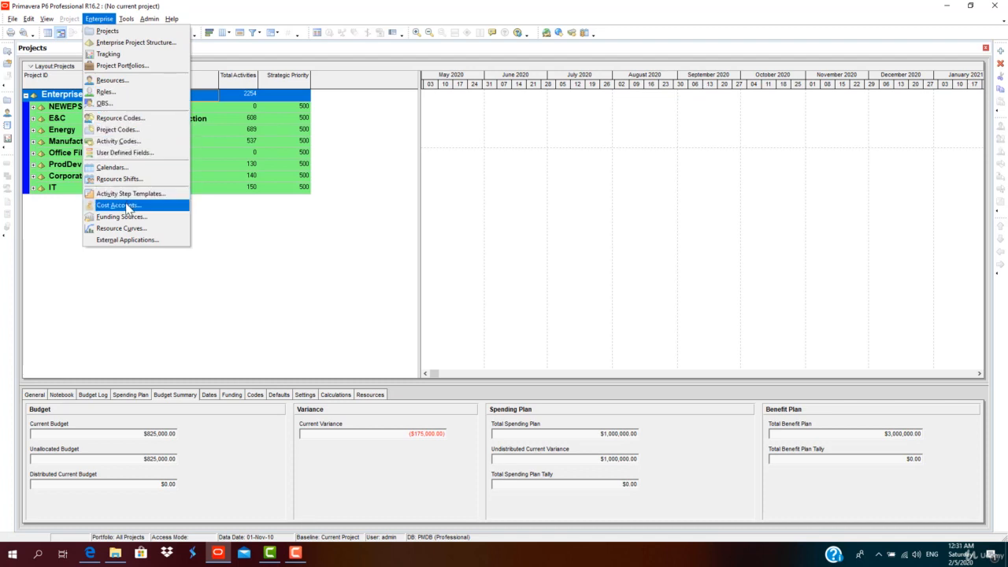
left_click(133, 44)
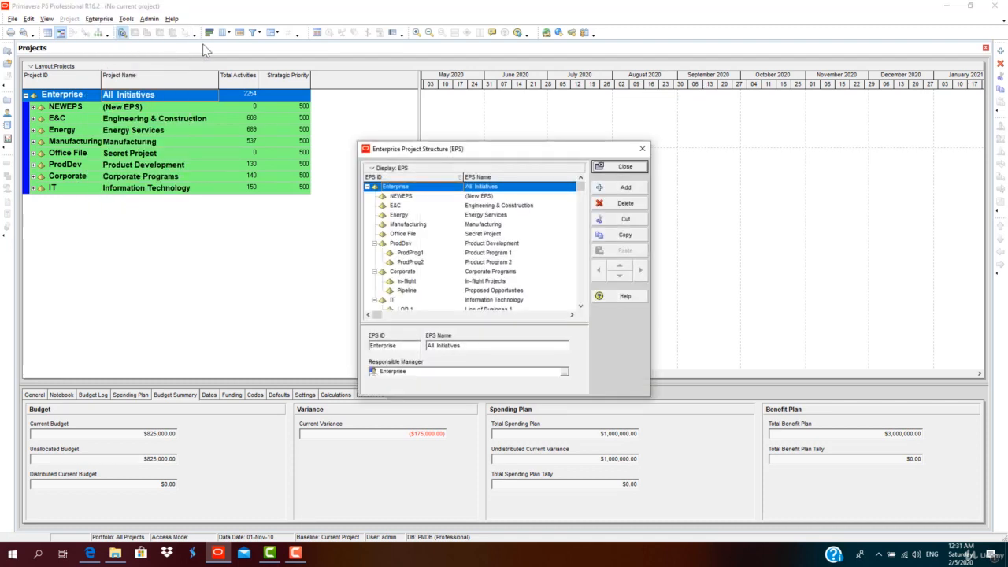
left_click_drag(392, 156, 191, 61)
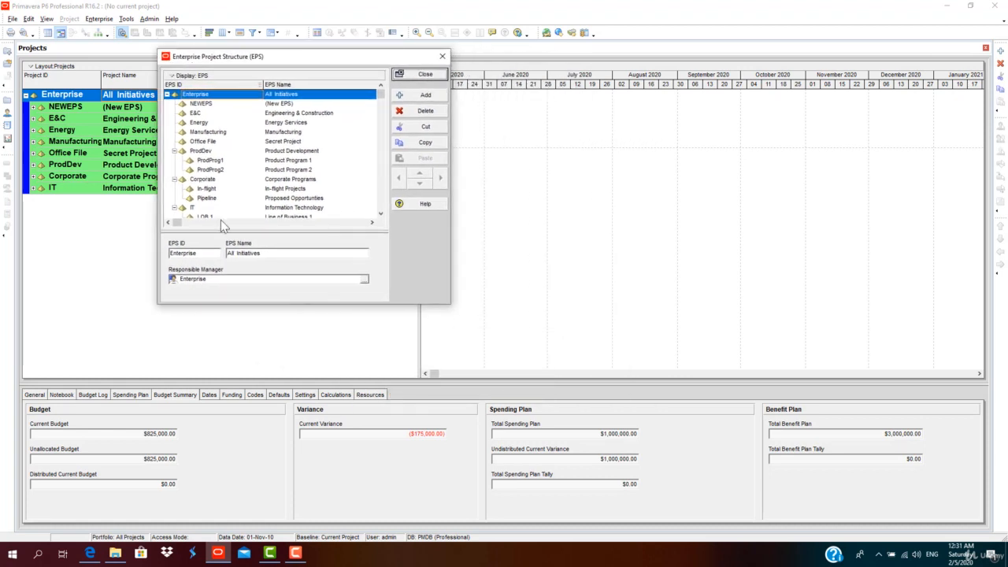
left_click_drag(290, 55, 486, 62)
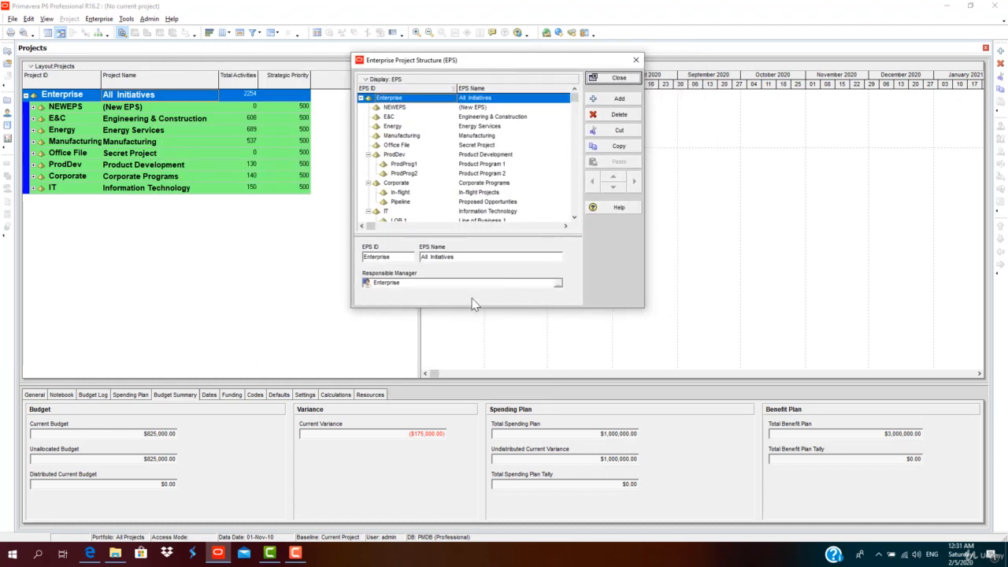
left_click_drag(464, 337, 464, 395)
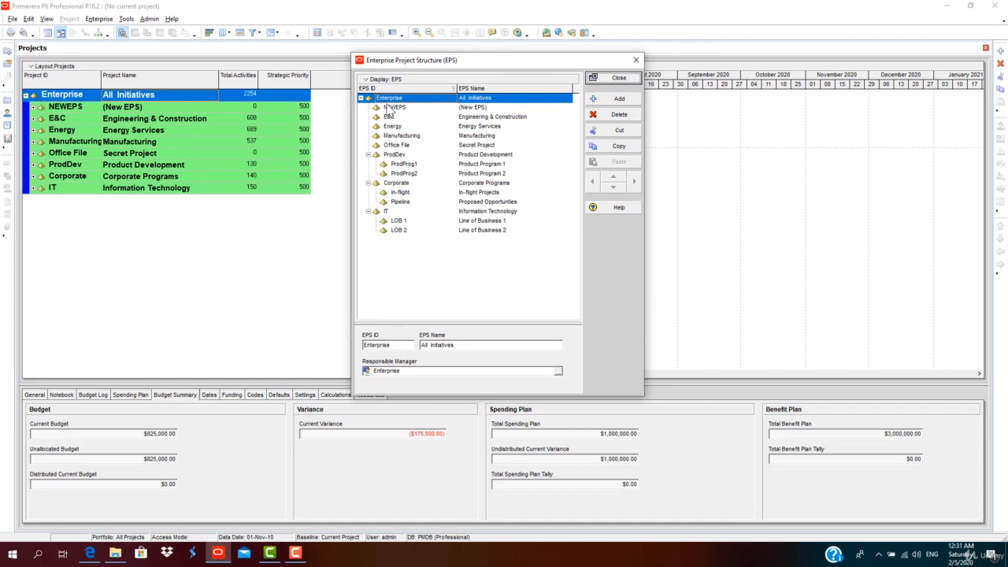
Review the EPS hierarchy by collapsing the ProdDev, Corporate and IT branches under Enterprise
left_click(361, 98)
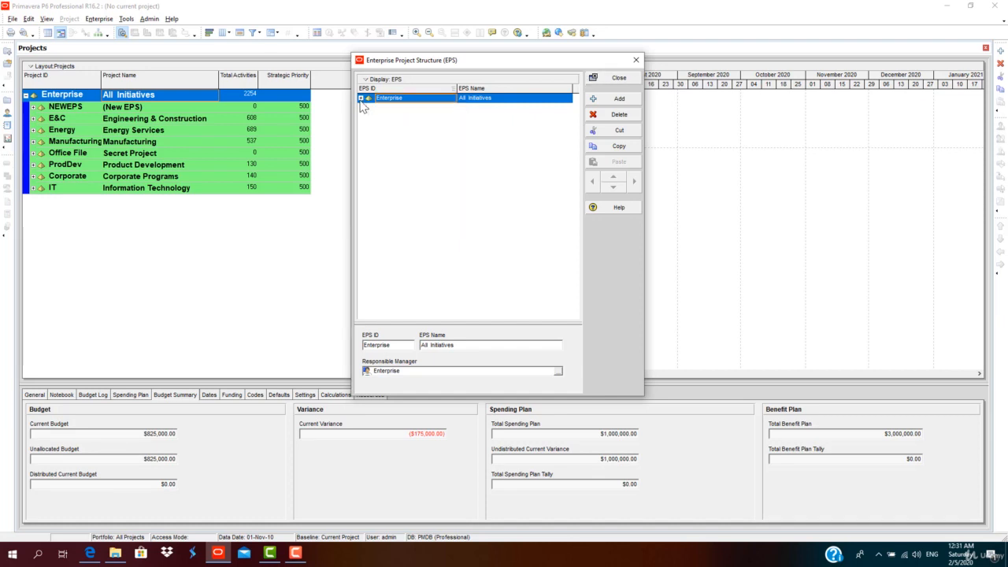
left_click(362, 97)
left_click(368, 155)
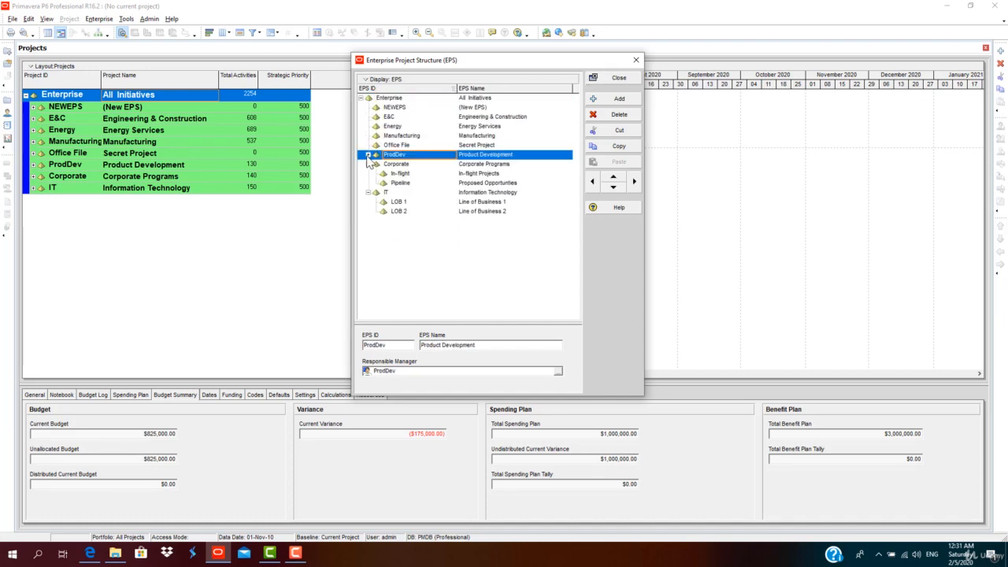
left_click(376, 166)
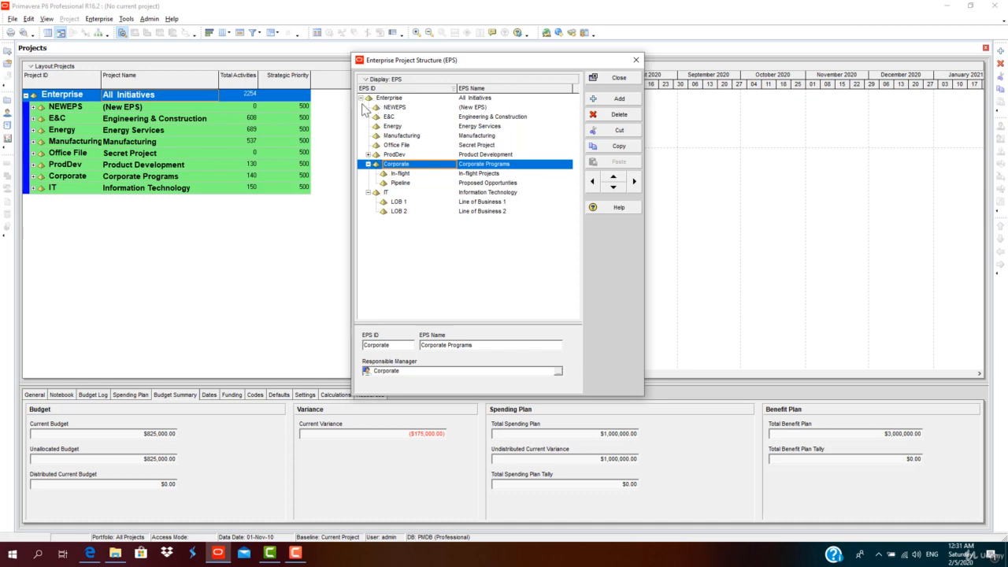
double_click(375, 194)
left_click(373, 166)
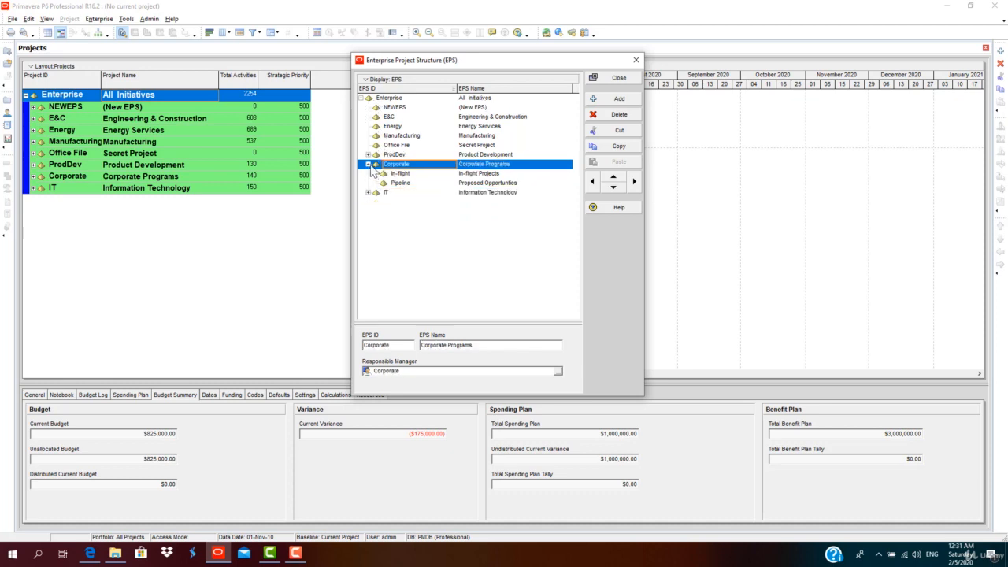
double_click(372, 167)
left_click(395, 175)
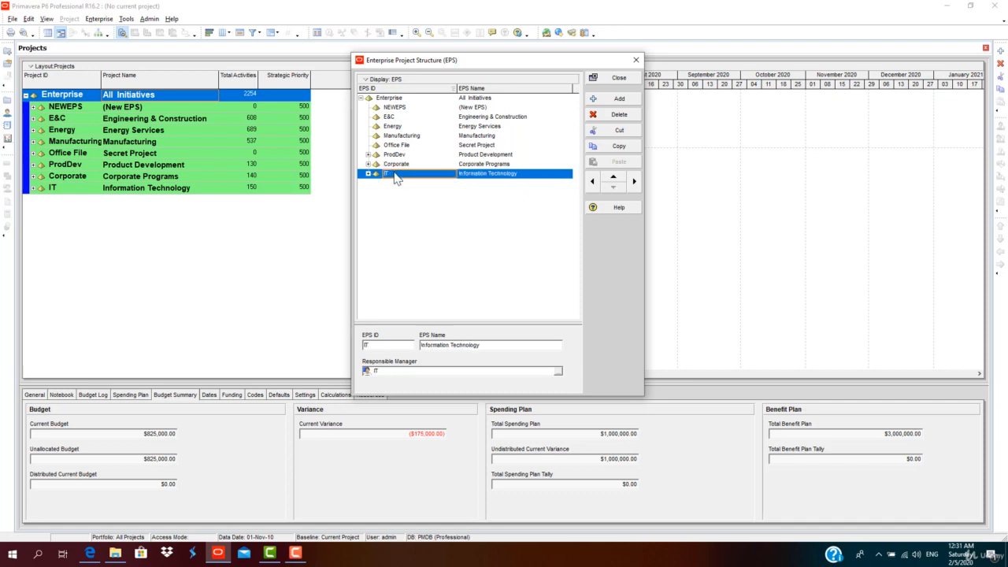
Add an EPS node after E&C with the ID CIVIL and the name BUILDING CONSTRUCTION
left_click(501, 116)
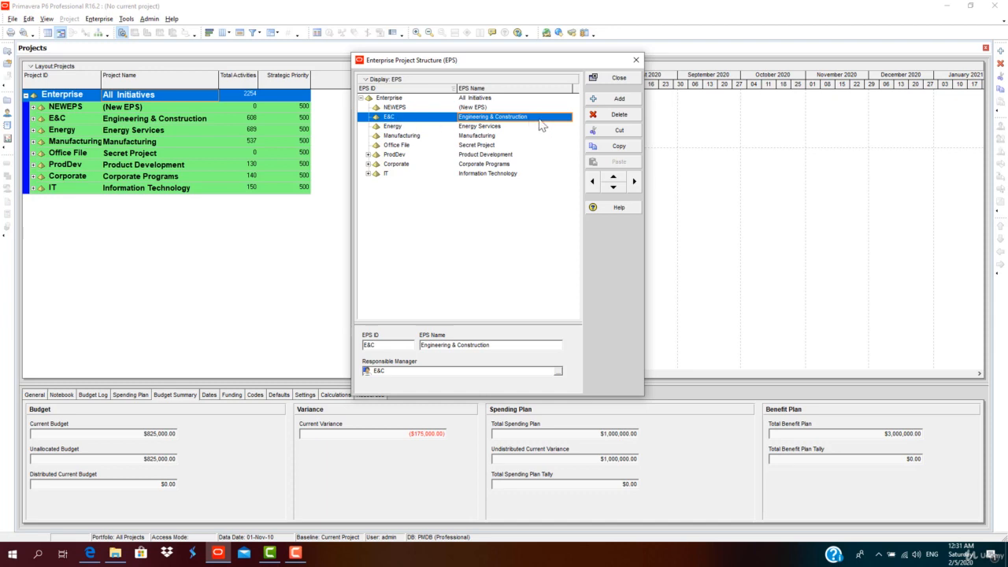
left_click(614, 98)
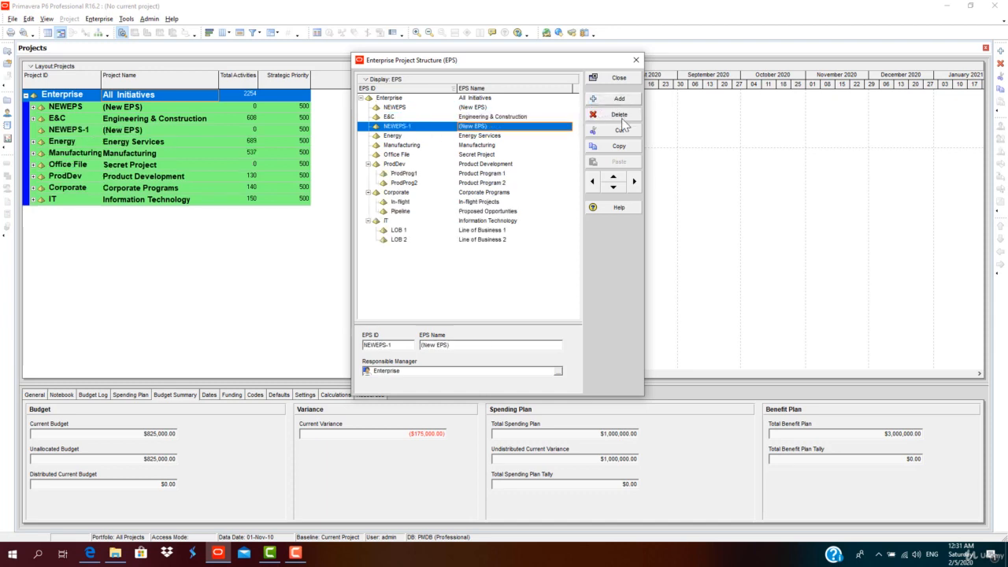
left_click(493, 128)
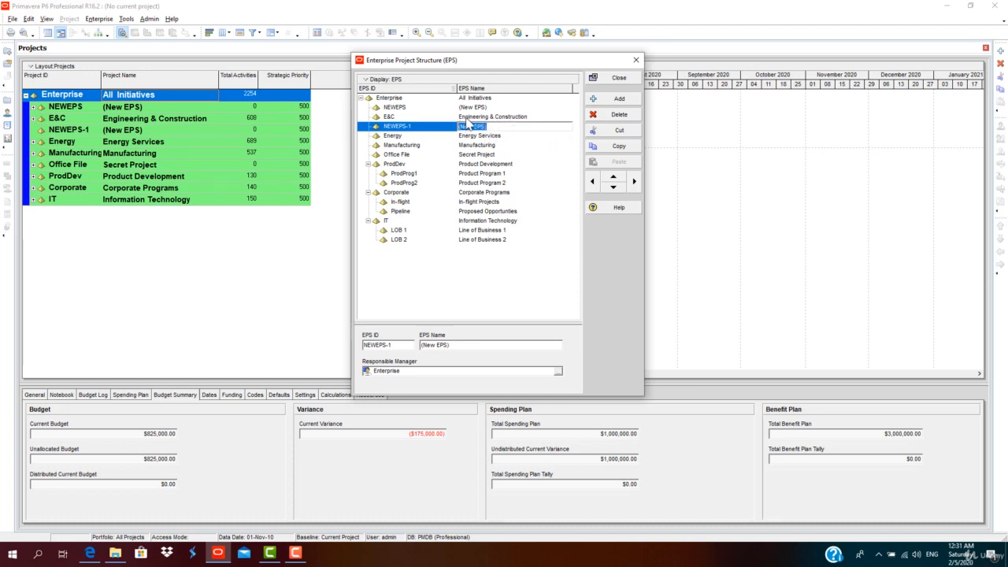
left_click(428, 127)
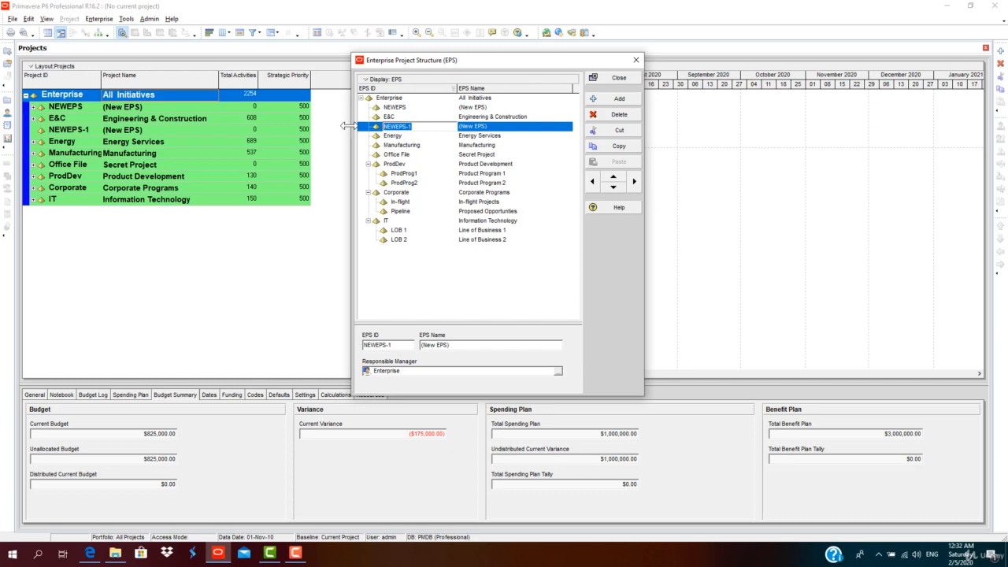
type("CIVIL")
left_click(506, 126)
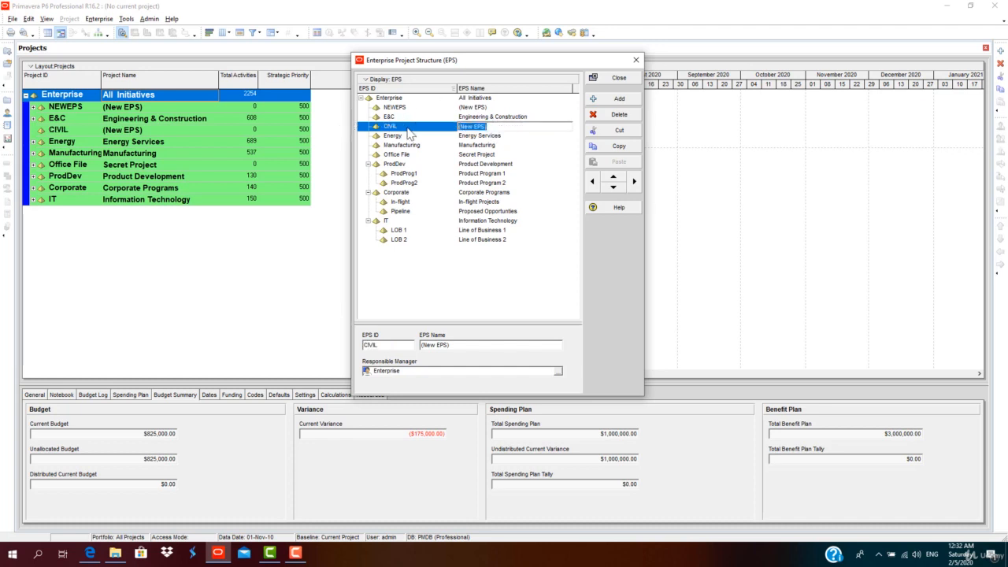
type("CONSTRUCTION")
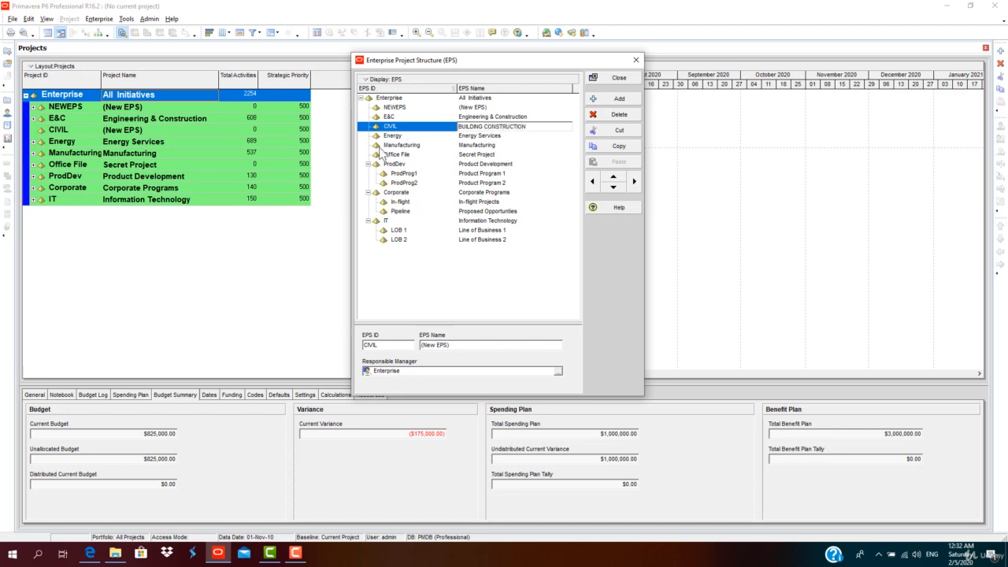
left_click(407, 144)
left_click(408, 128)
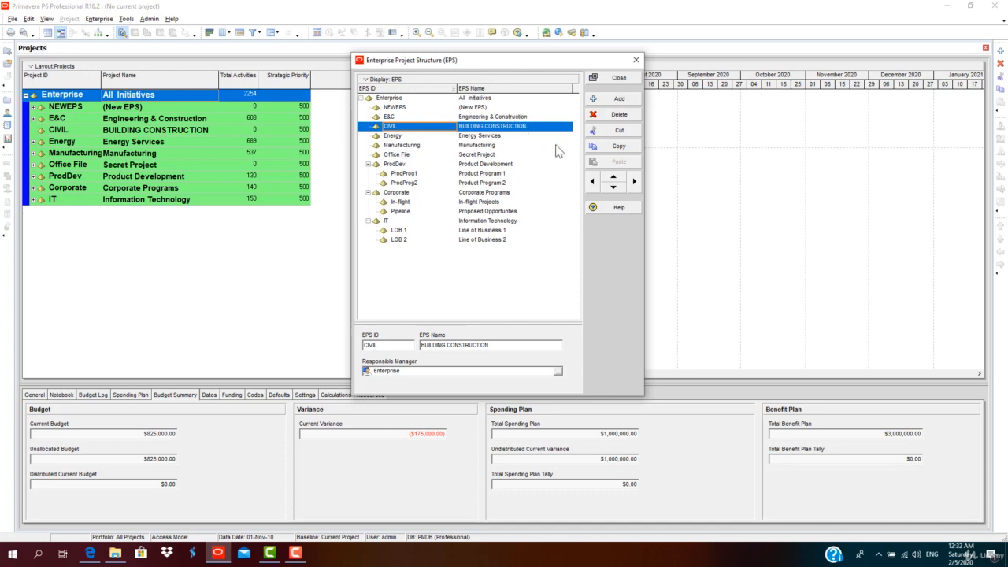
Indent the CIVIL node under E&C and outdent it to its original level
left_click(634, 183)
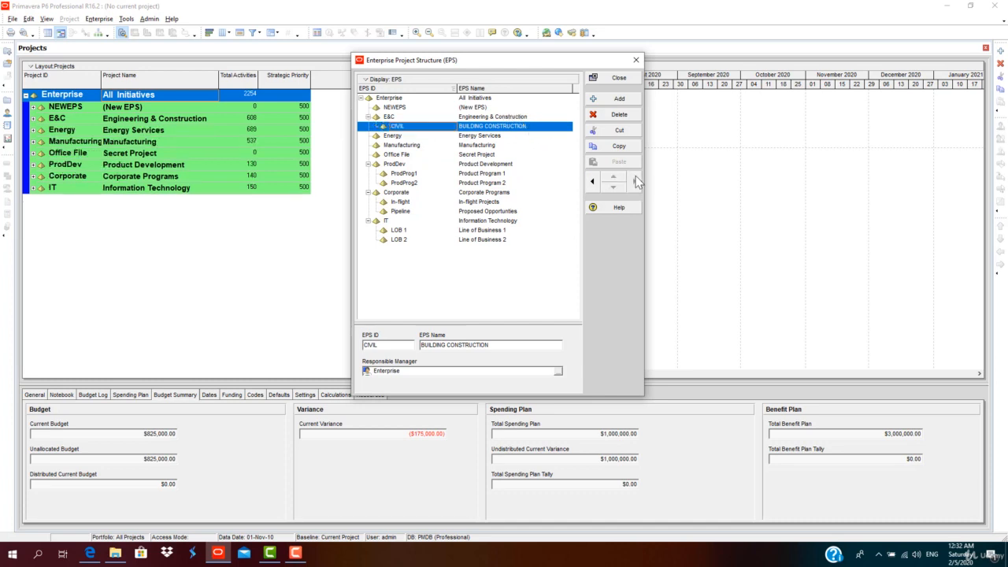
left_click(592, 182)
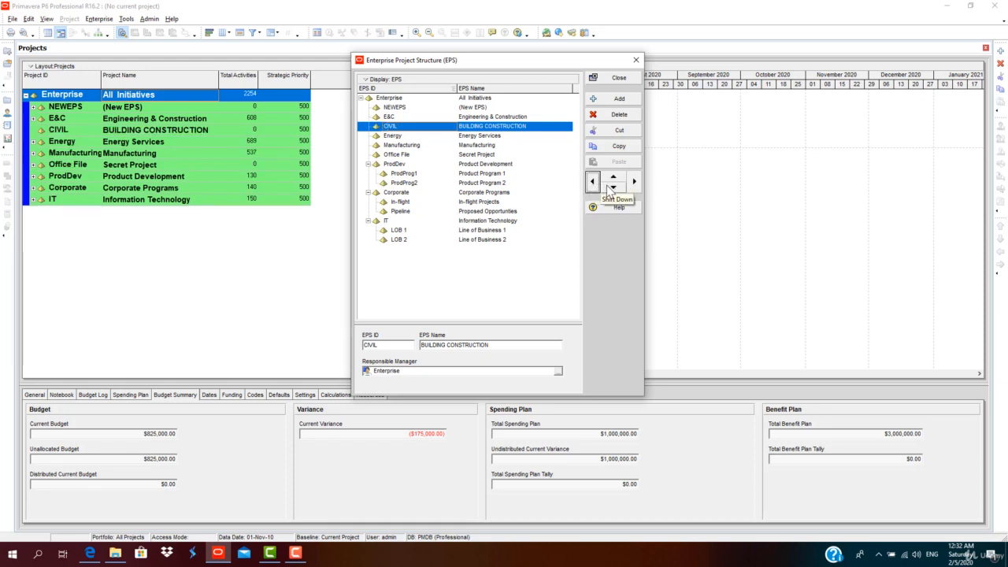
Shift the CIVIL node down to the end of the EPS list, below the IT branch
left_click(608, 187)
left_click(608, 187)
left_click(608, 188)
left_click(608, 188)
left_click(608, 187)
left_click(608, 187)
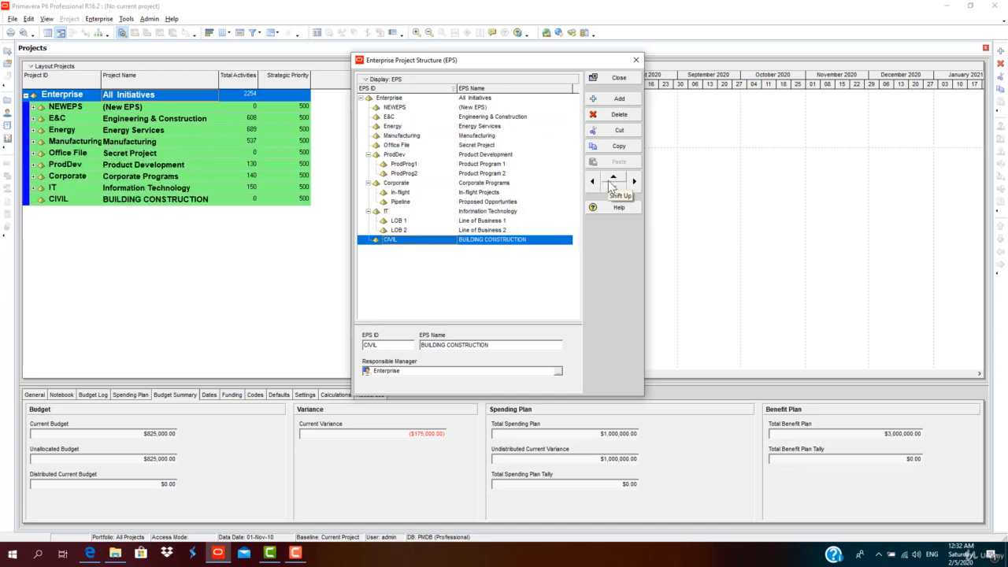
Shift the CIVIL node back up the EPS list to directly below E&C
left_click(612, 180)
left_click(611, 180)
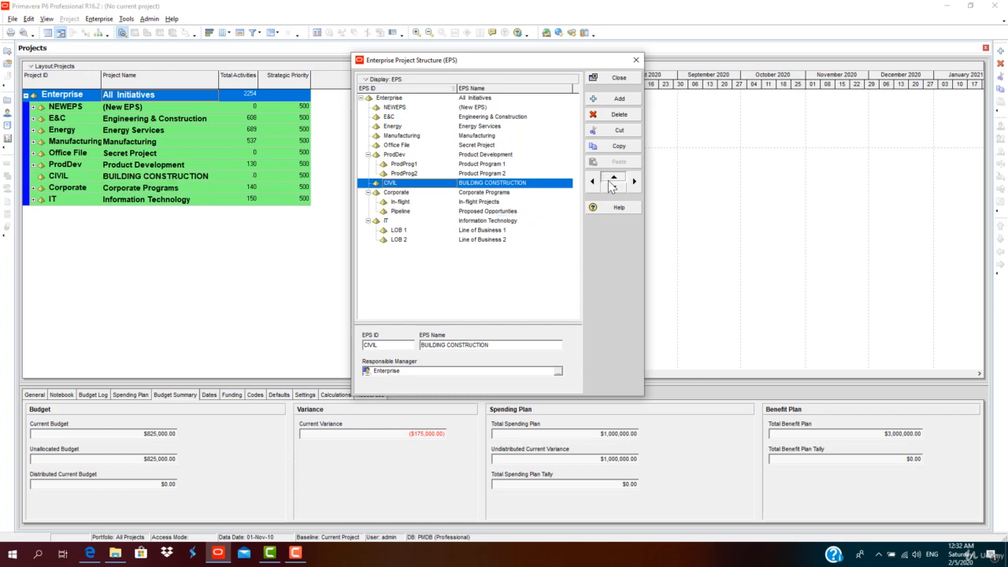
left_click(611, 180)
left_click(611, 180)
left_click(611, 180)
left_click(612, 180)
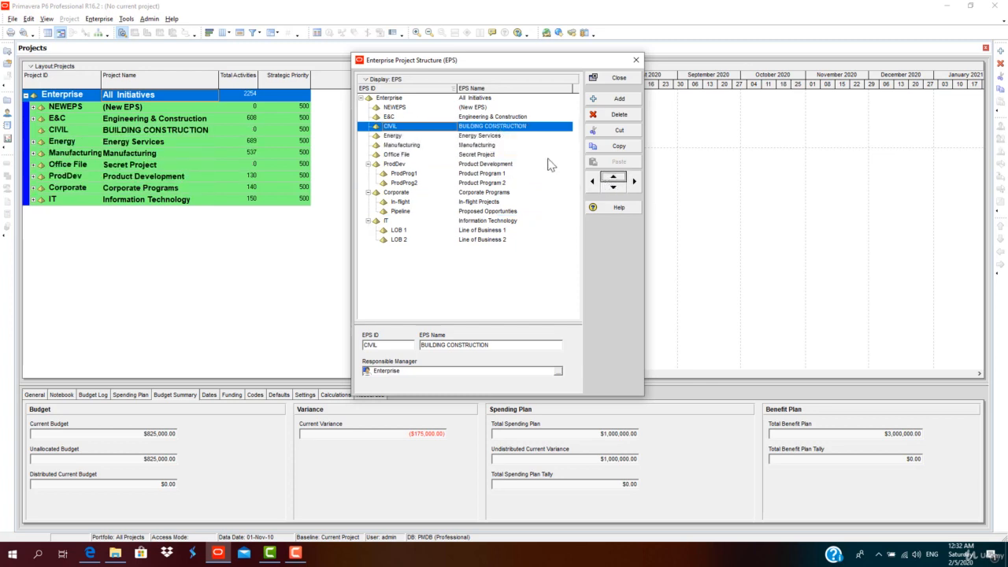
Nest the CIVIL node under E&C and add a sibling after it with the ID CIVIL-BASELINE and the name BASELINE
left_click(633, 181)
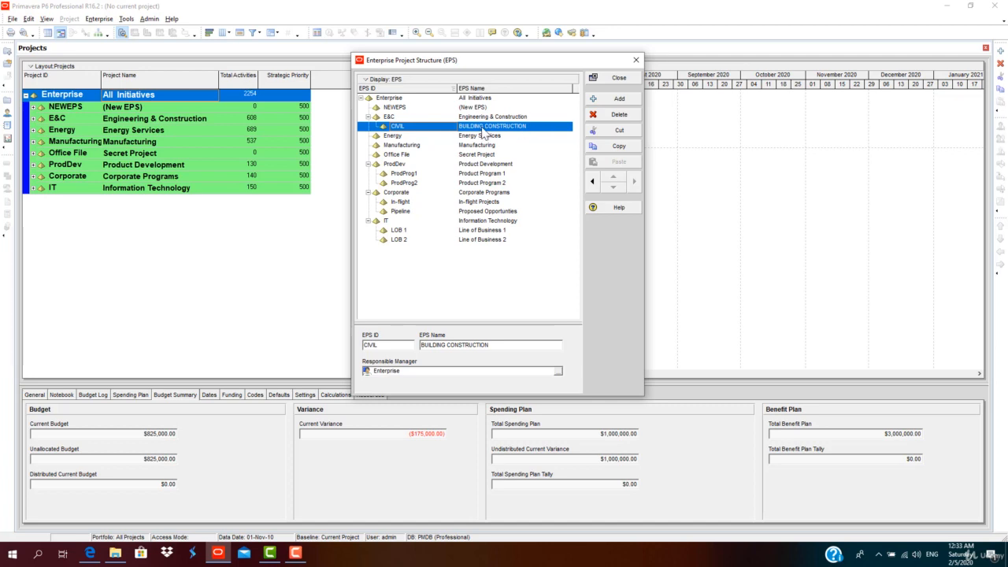
left_click(605, 101)
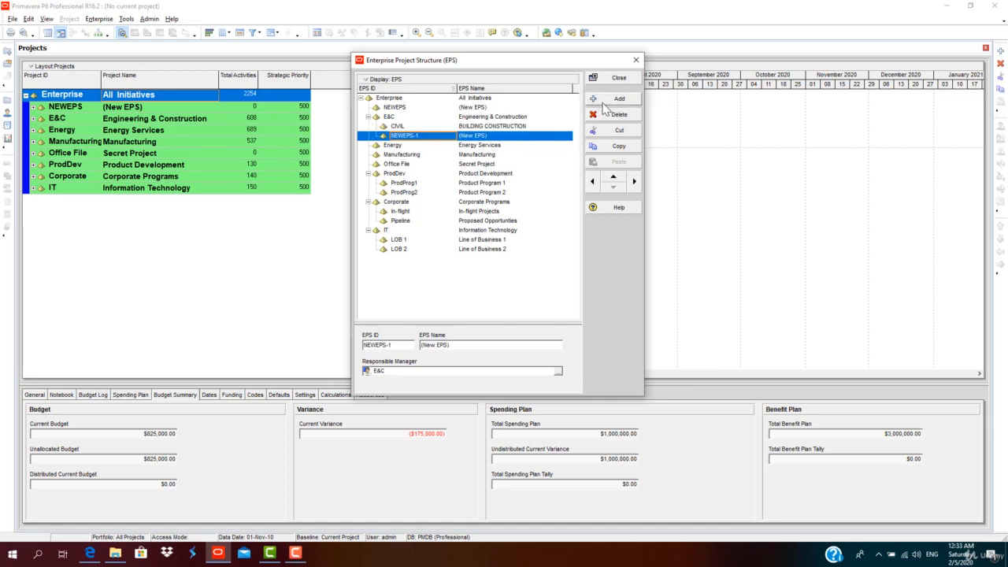
left_click(418, 137)
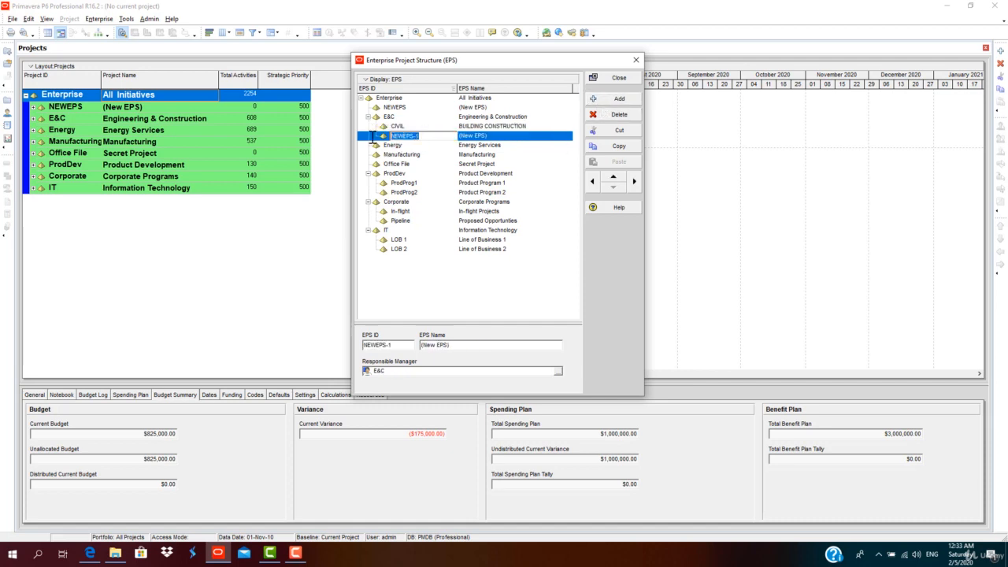
type("CIVIL-BASELINE")
left_click(509, 146)
left_click(512, 137)
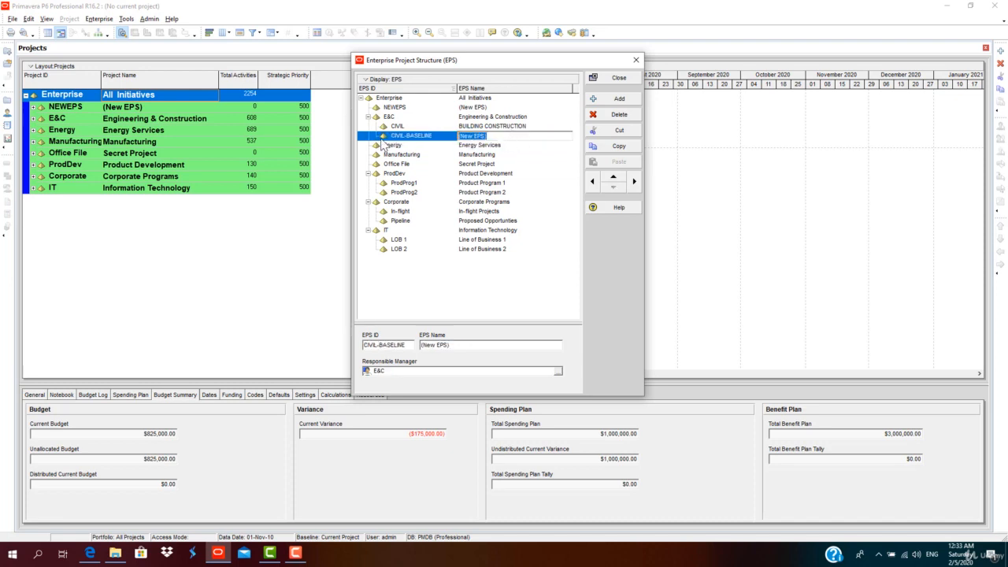
type("BASELINE")
left_click(492, 129)
left_click(495, 135)
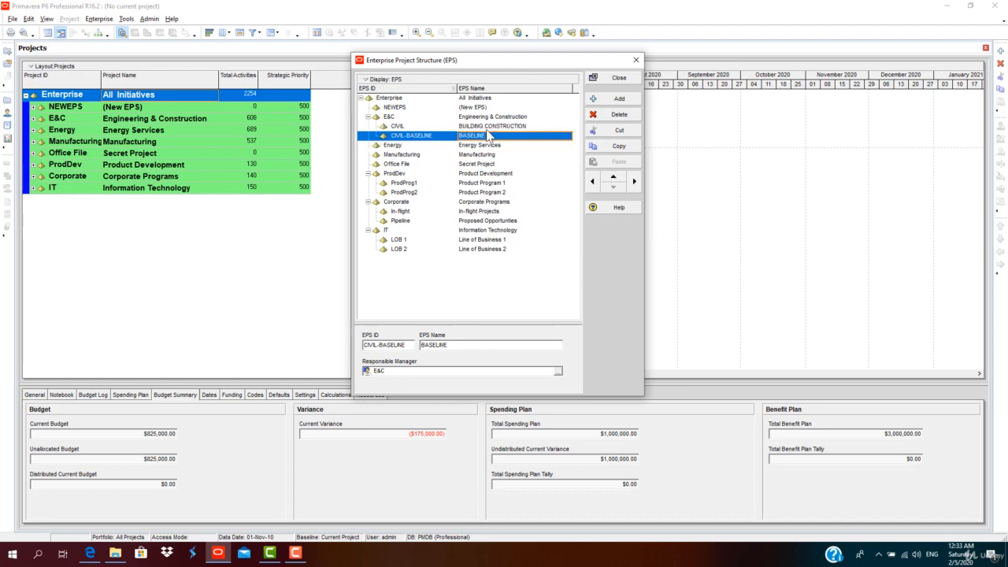
Add a sibling EPS node after CIVIL-BASELINE with the ID CIVIL-PM and the name PROJECT MONITORING
left_click(625, 102)
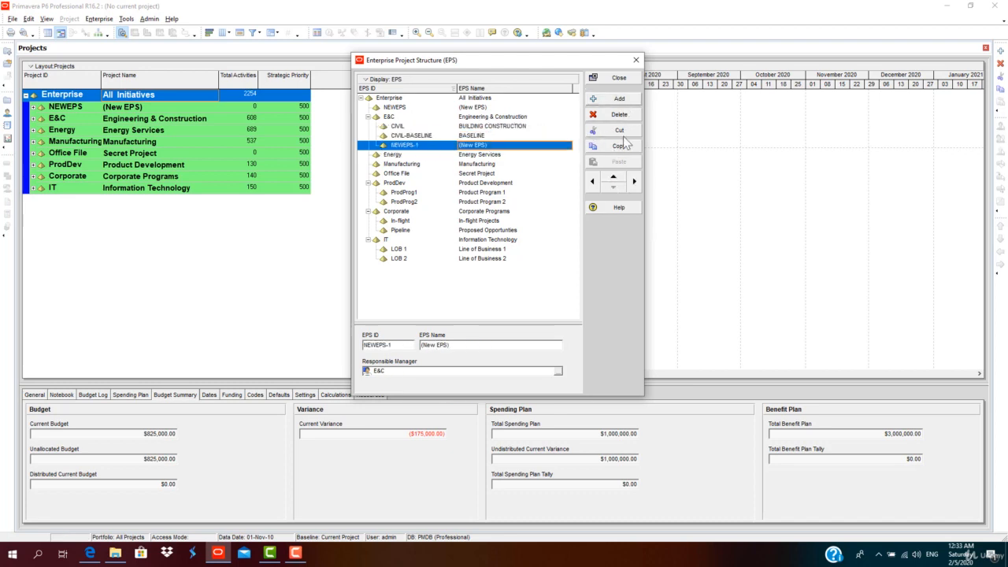
left_click(408, 146)
type("CIVIL-PM")
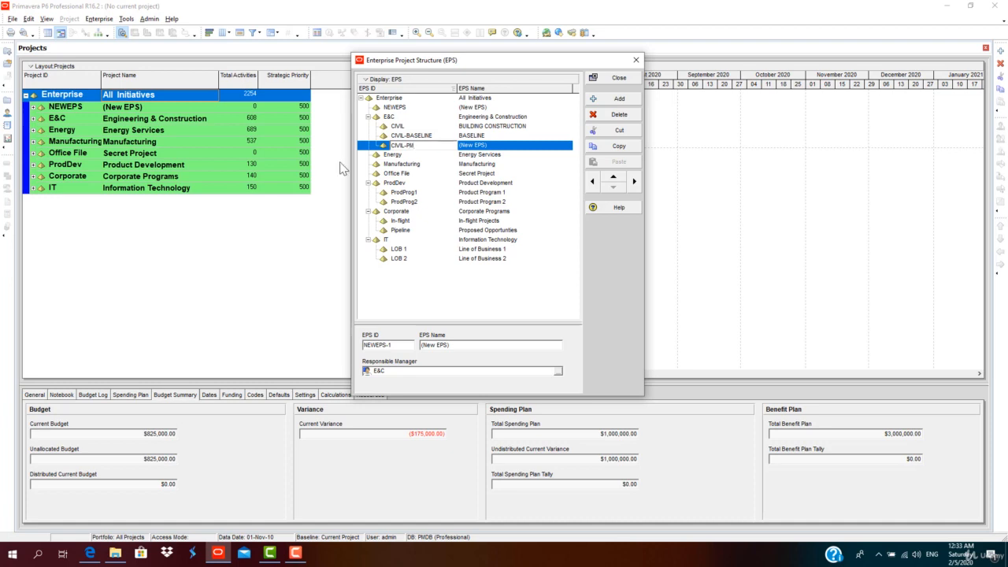
left_click(501, 147)
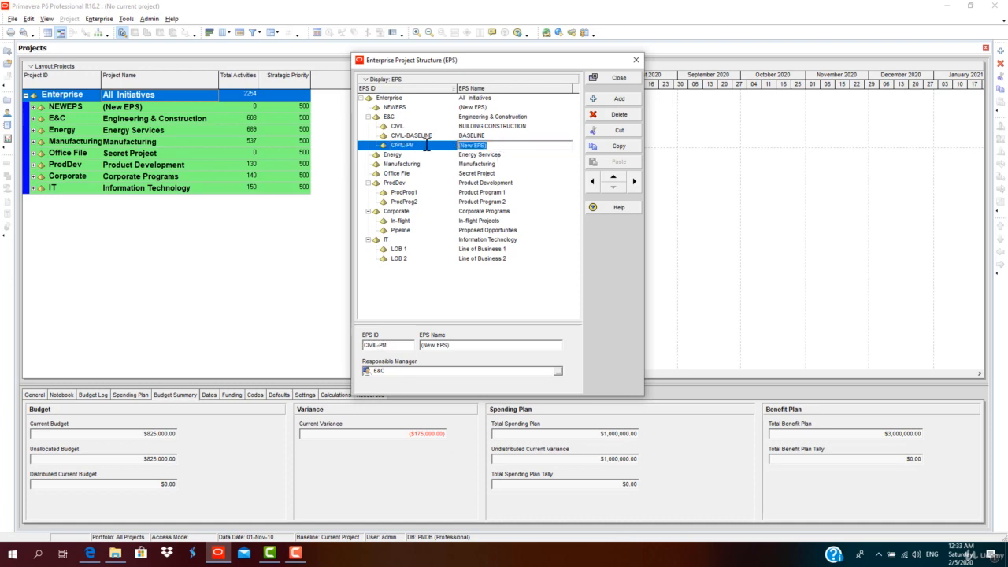
type("PROJECT MONITORING")
left_click(470, 163)
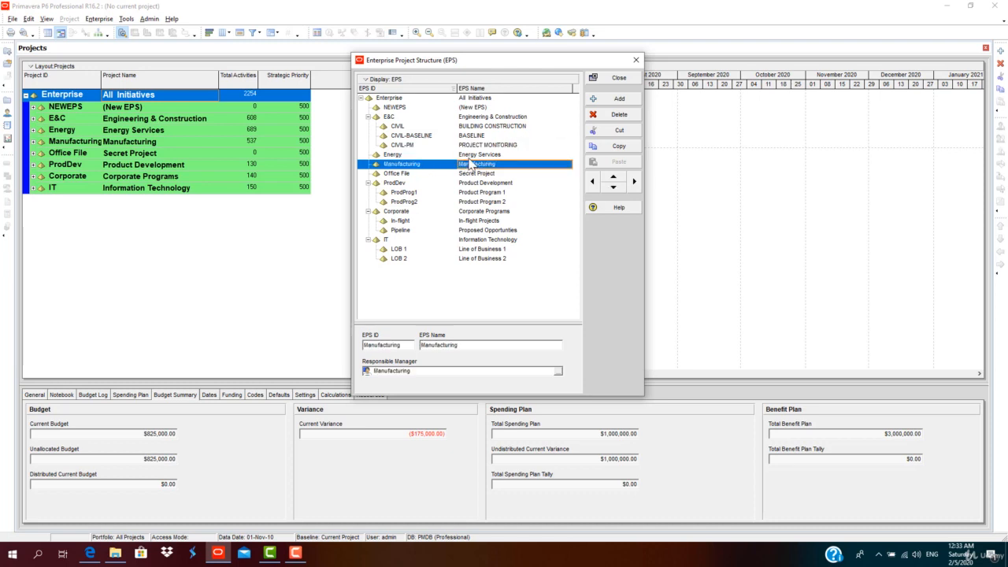
left_click(477, 148)
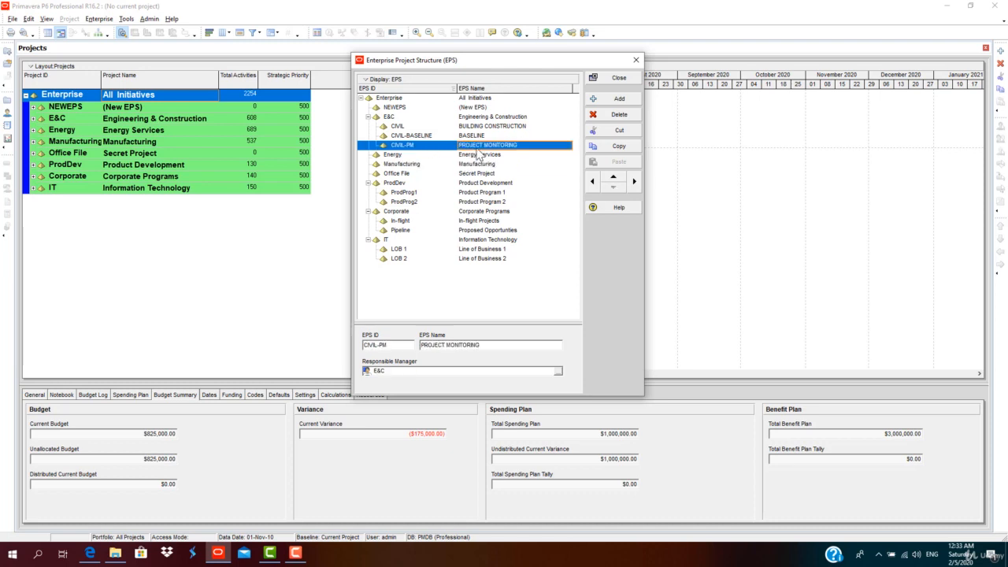
Add another EPS node below CIVIL-PM and delete it again, confirming the deletion
left_click(620, 100)
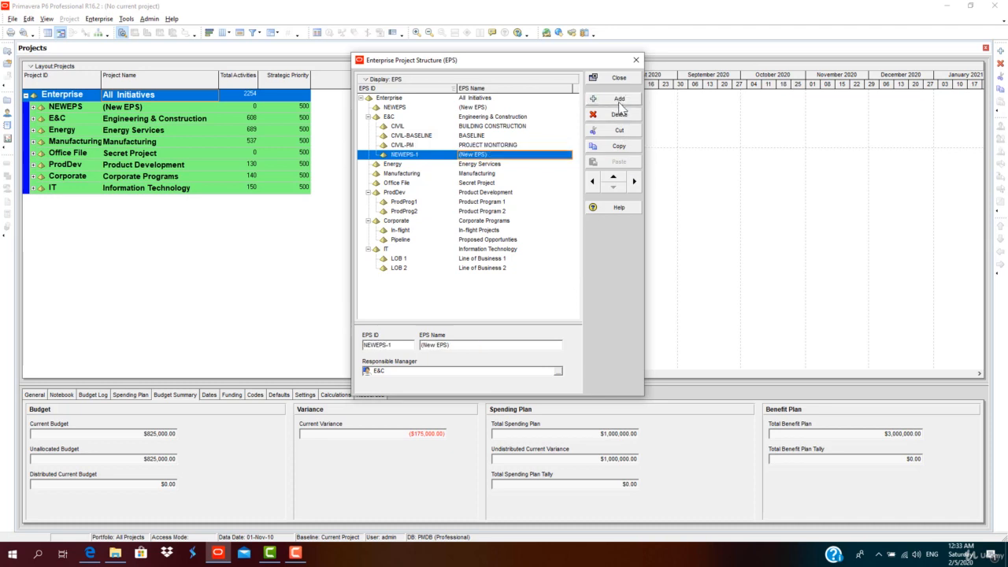
left_click(415, 155)
left_click(497, 147)
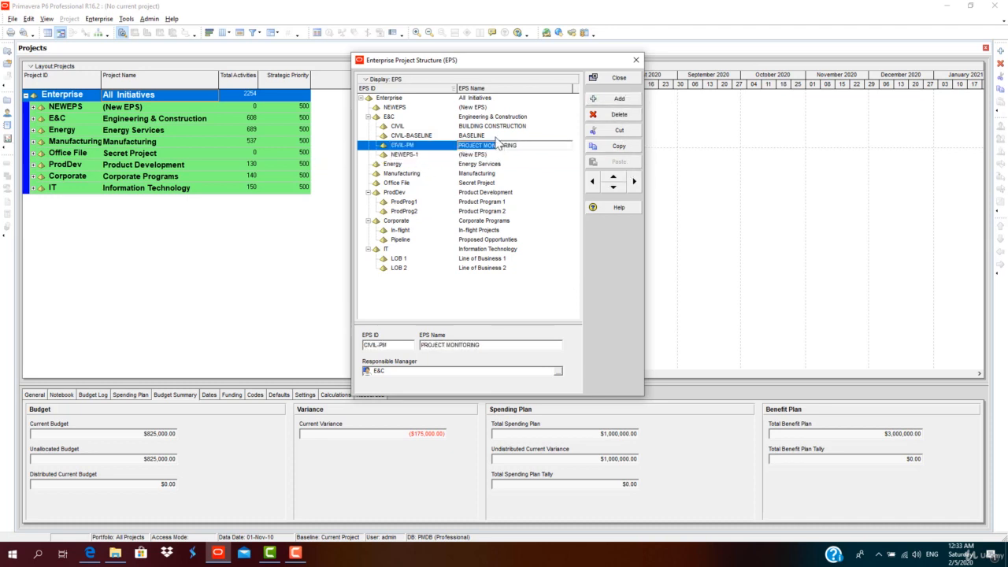
left_click(497, 137)
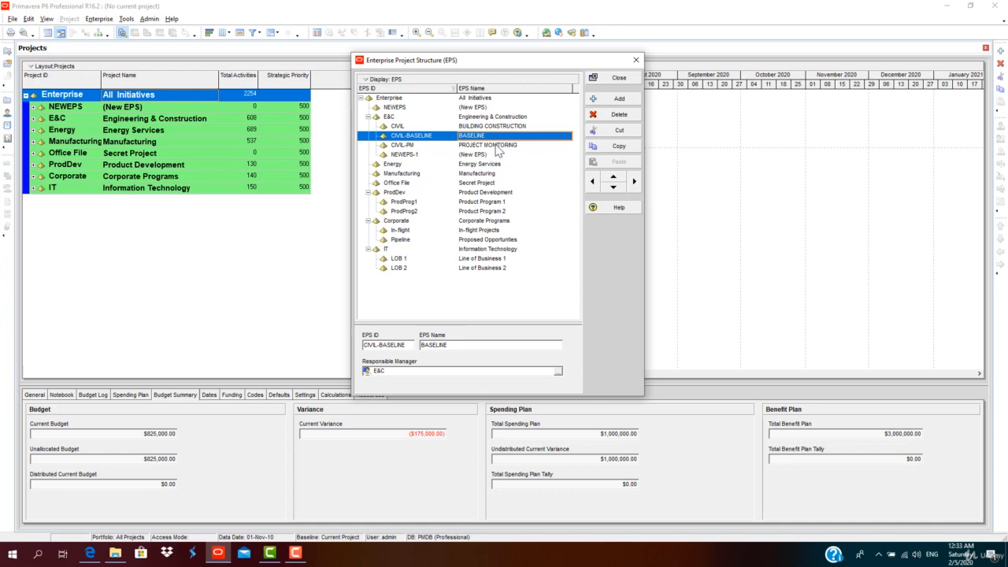
left_click(497, 147)
left_click(495, 137)
left_click(495, 147)
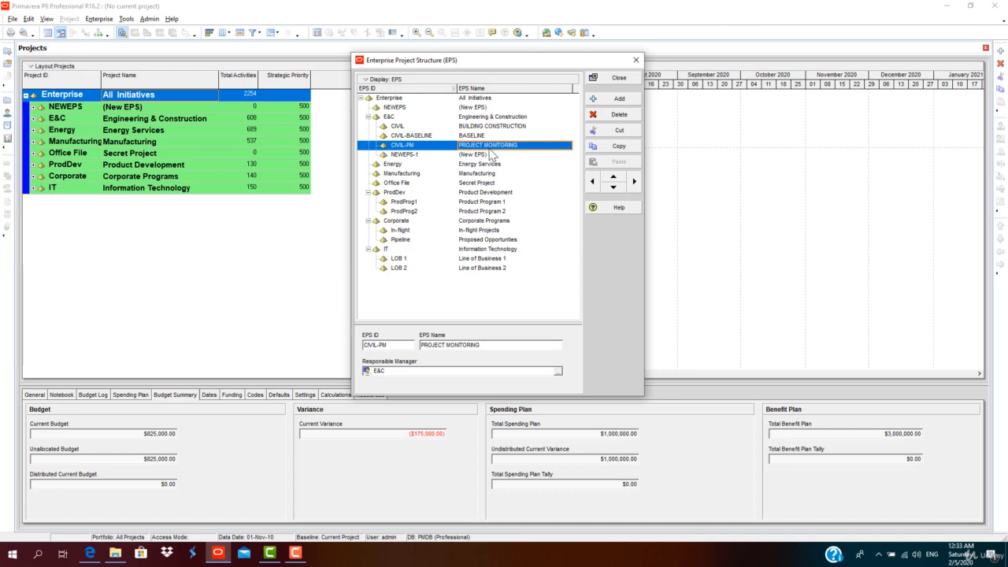
left_click(492, 155)
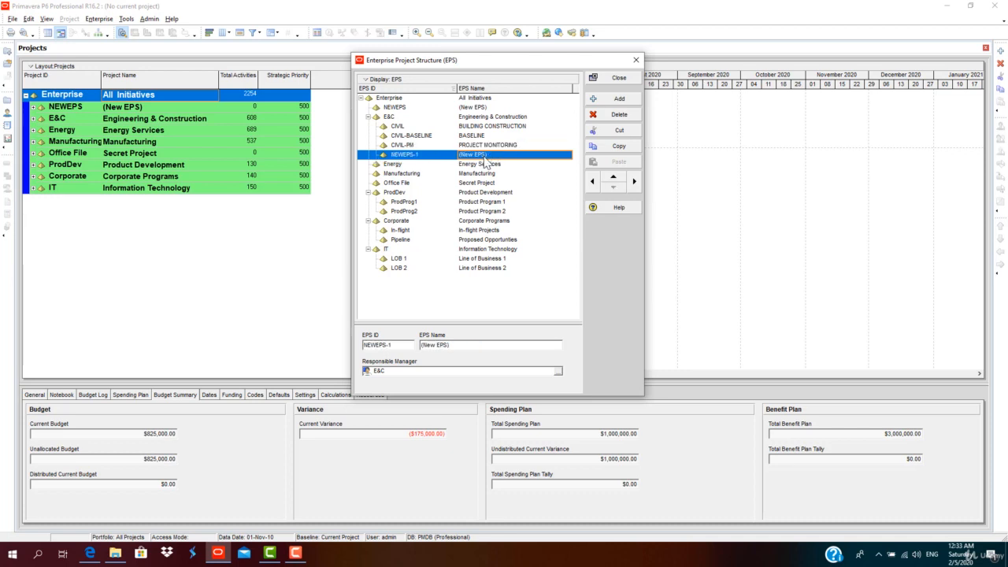
left_click(596, 116)
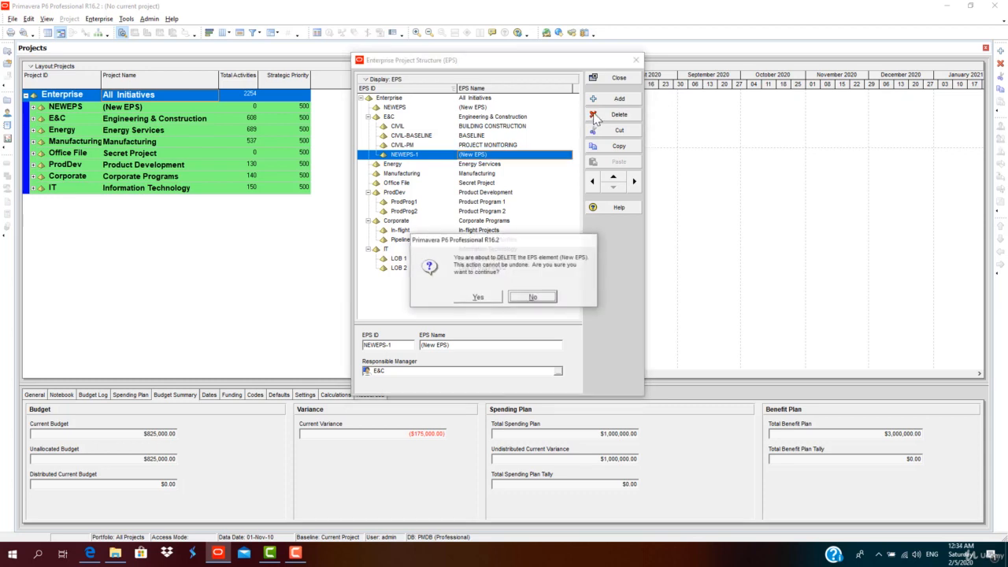
key("y")
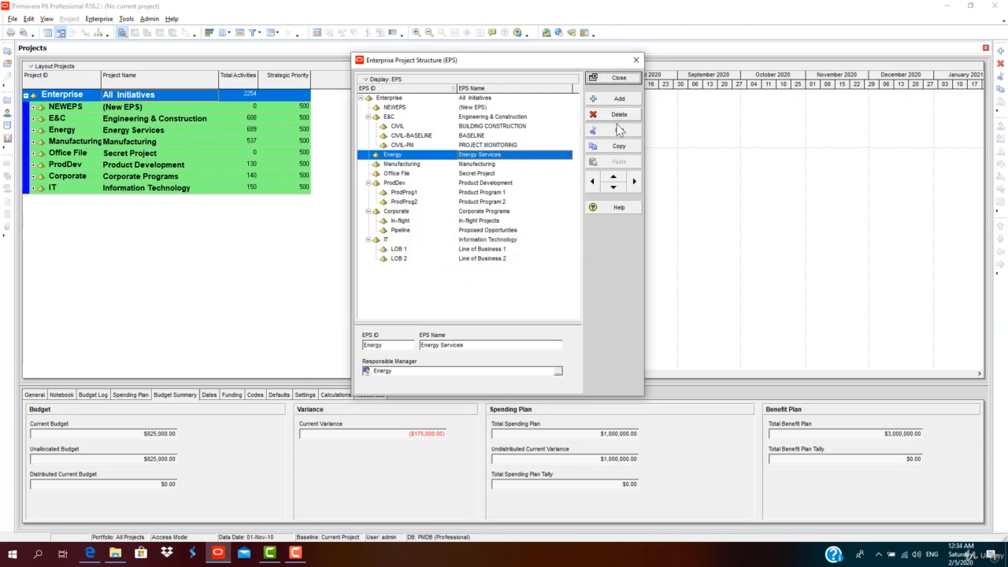
Check the CIVIL nodes under E&C and the responsible manager of CIVIL, and close the Enterprise Project Structure
key("Up")
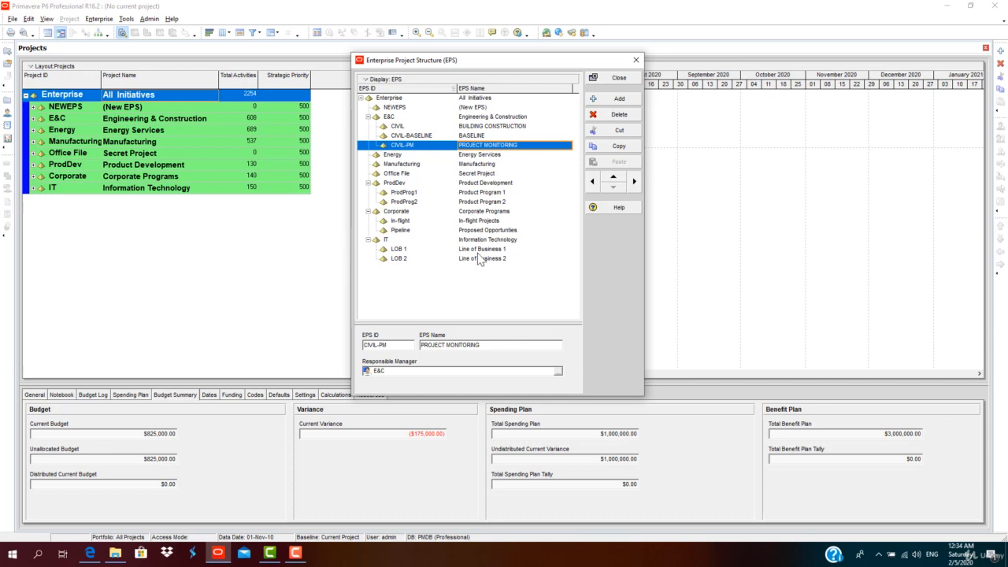
left_click(504, 136)
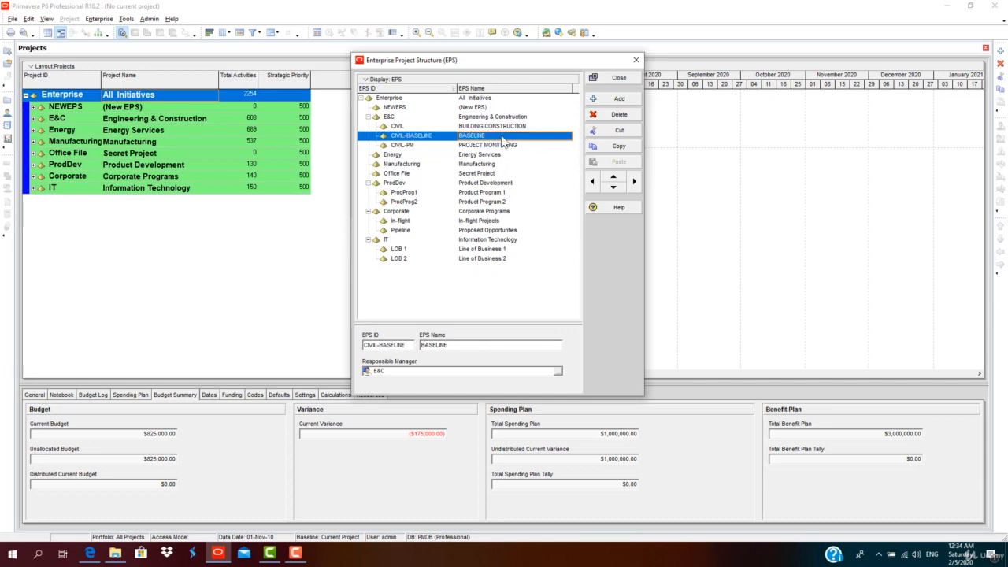
key("Up")
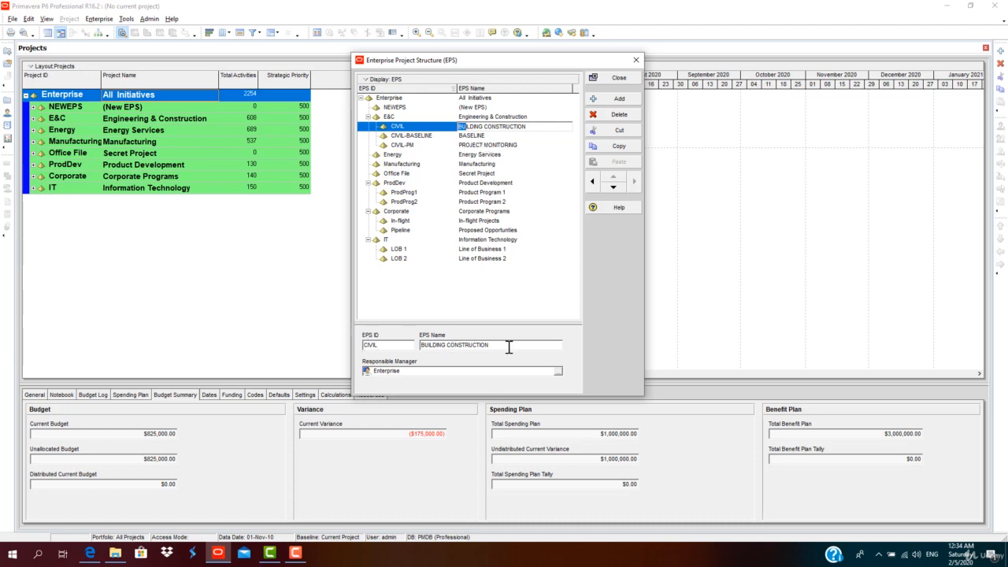
left_click(560, 371)
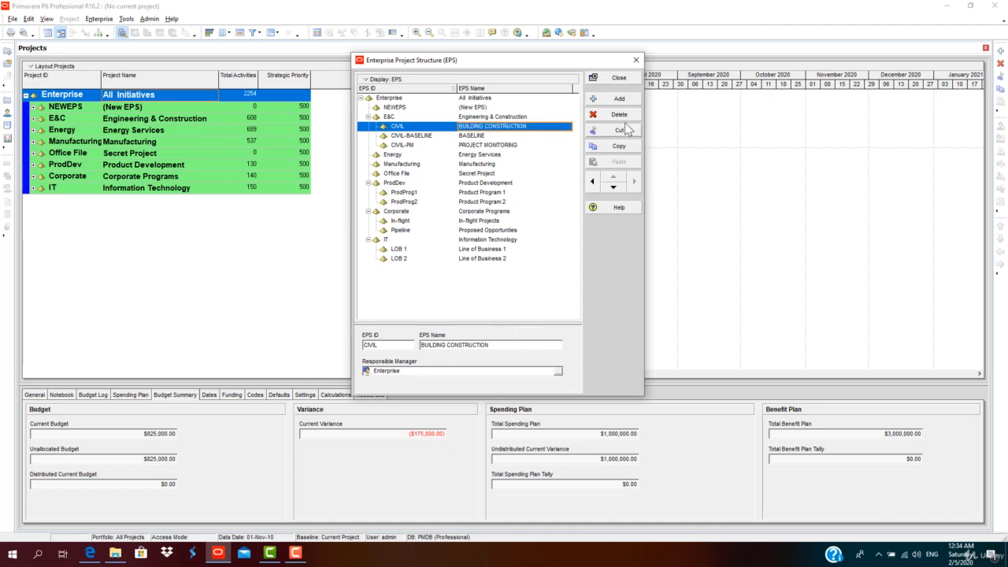
left_click(619, 78)
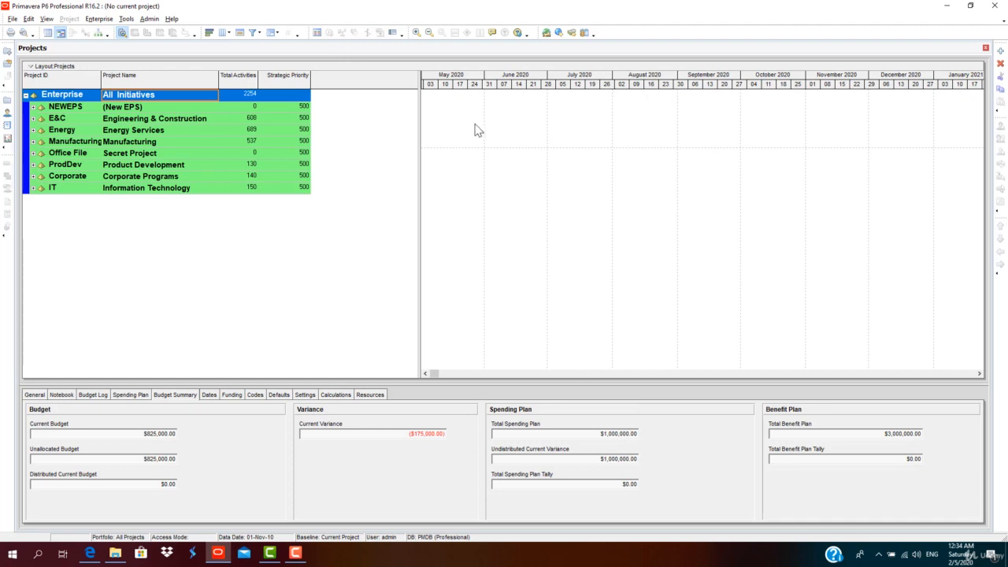
Open the time unit settings in the user preferences and choose the number of decimals for the units format
left_click(39, 119)
left_click(28, 18)
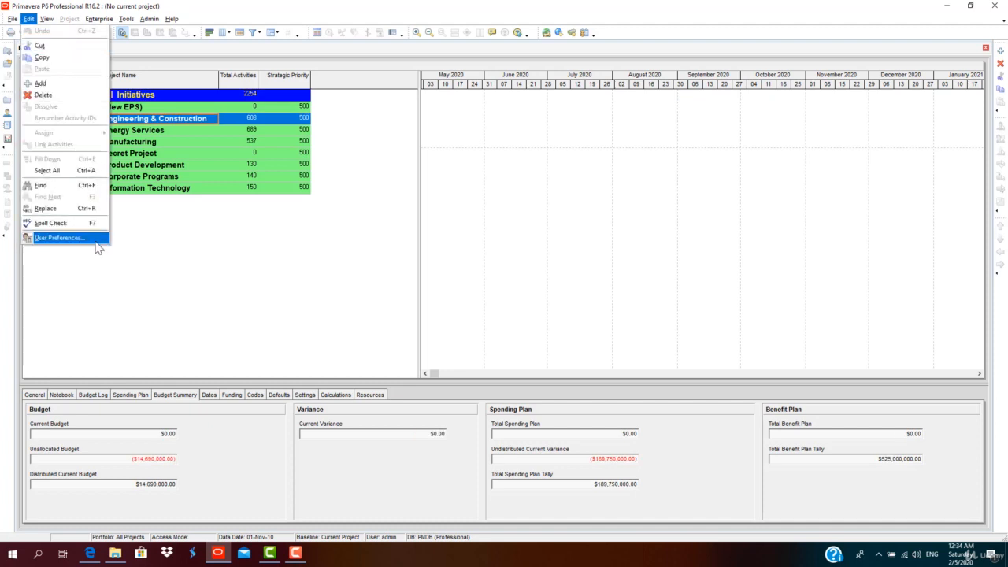
left_click(60, 238)
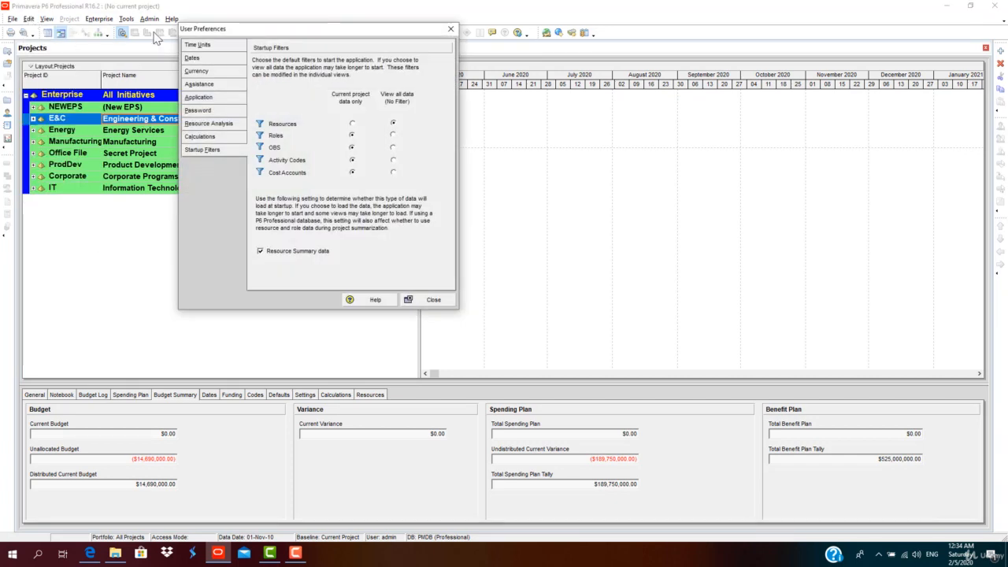
left_click(432, 299)
left_click(29, 19)
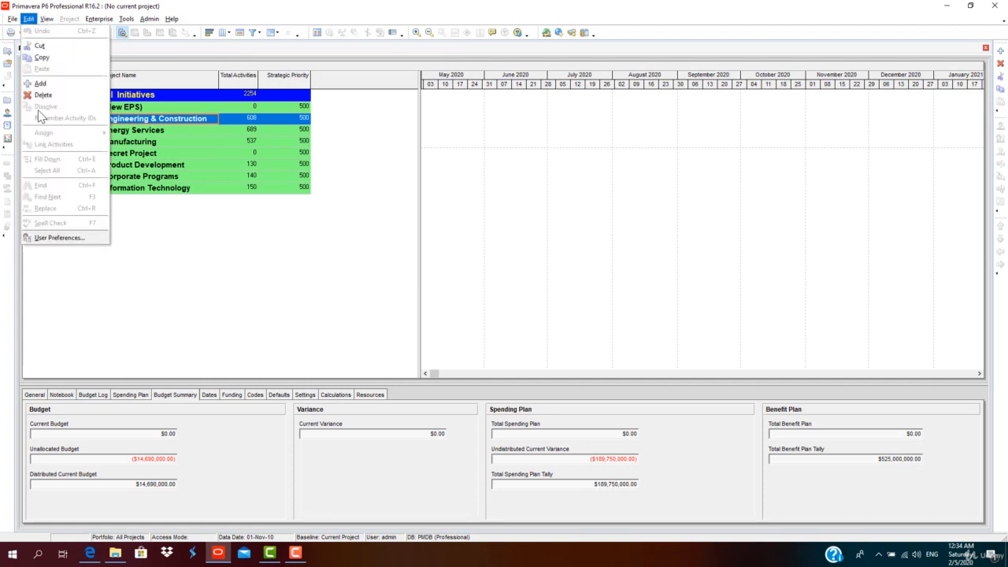
left_click(44, 238)
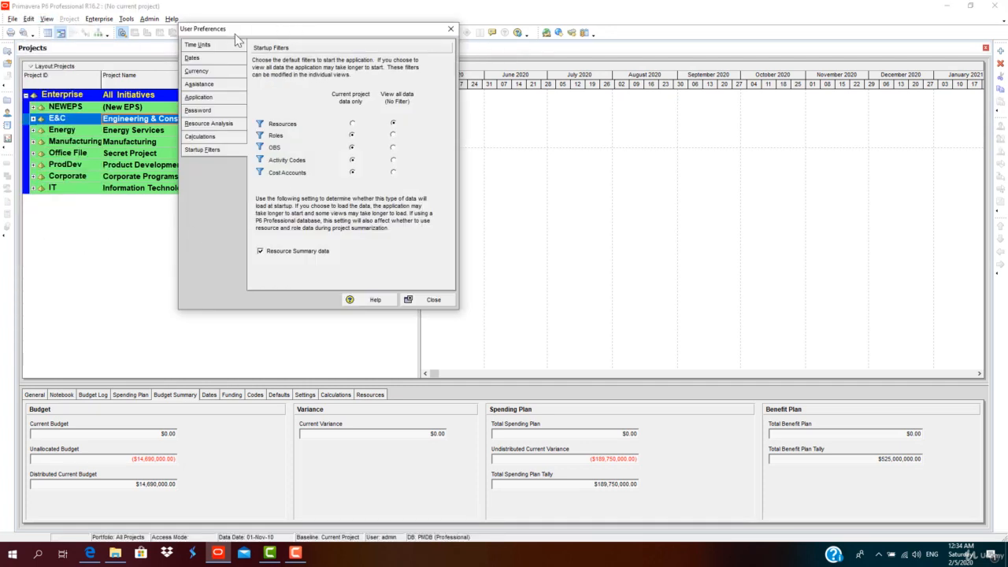
left_click(226, 47)
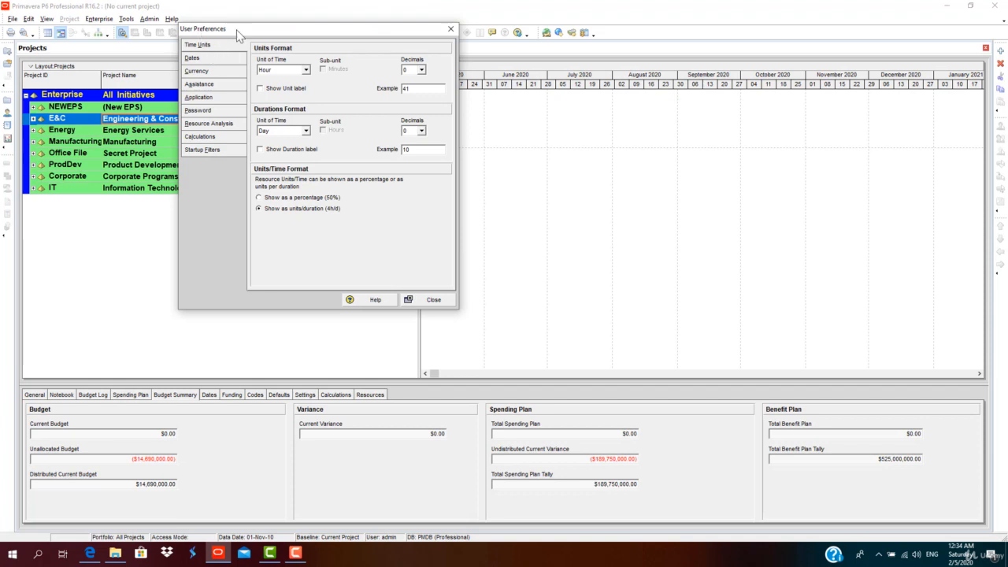
left_click(423, 71)
left_click(411, 89)
Set the date format to Day, Month, Year and the time option to Do not show time
left_click(237, 60)
left_click(282, 72)
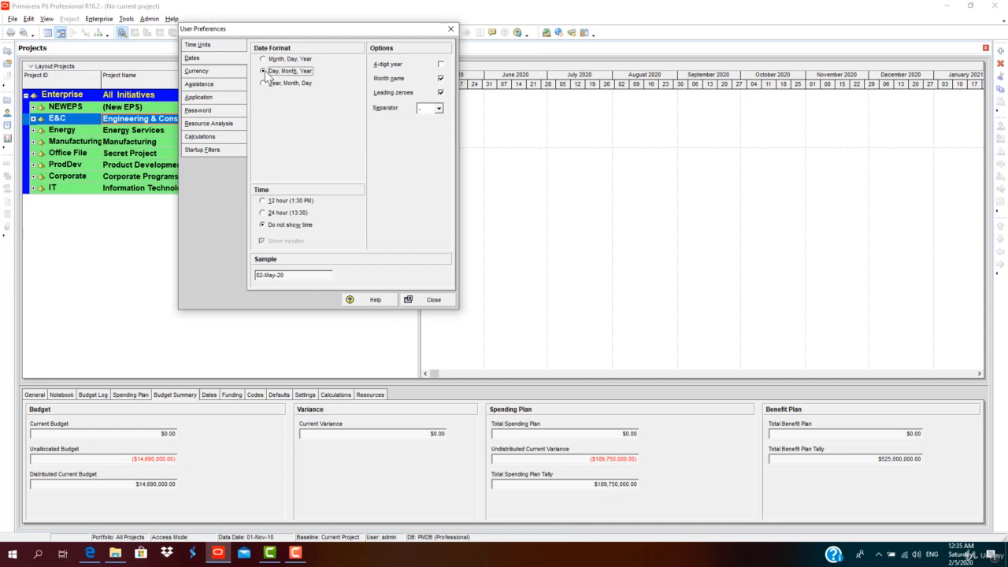
left_click(269, 202)
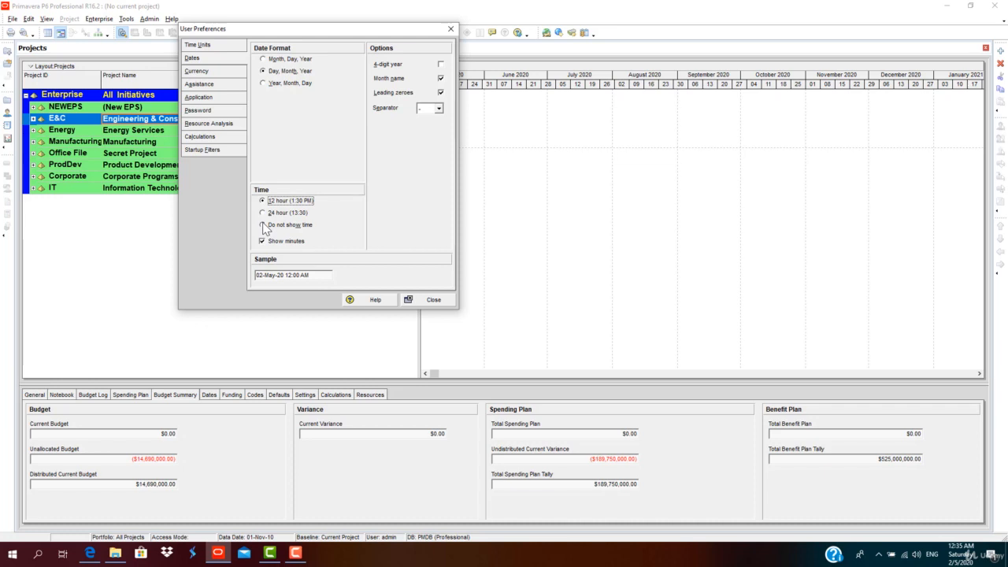
left_click(264, 226)
Look through the currencies available for viewing monetary values, leaving the selection list without choosing one
left_click(221, 77)
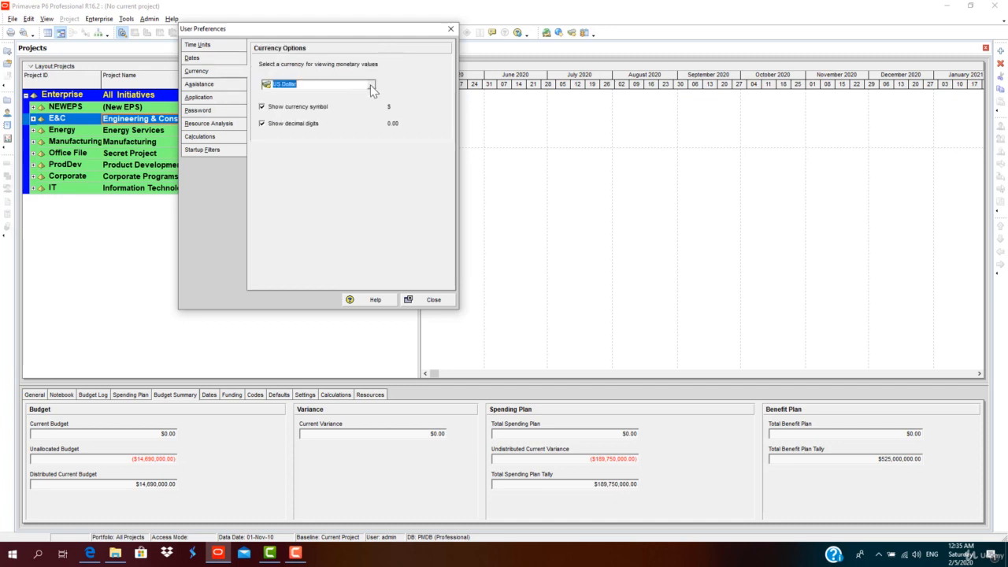
left_click(371, 85)
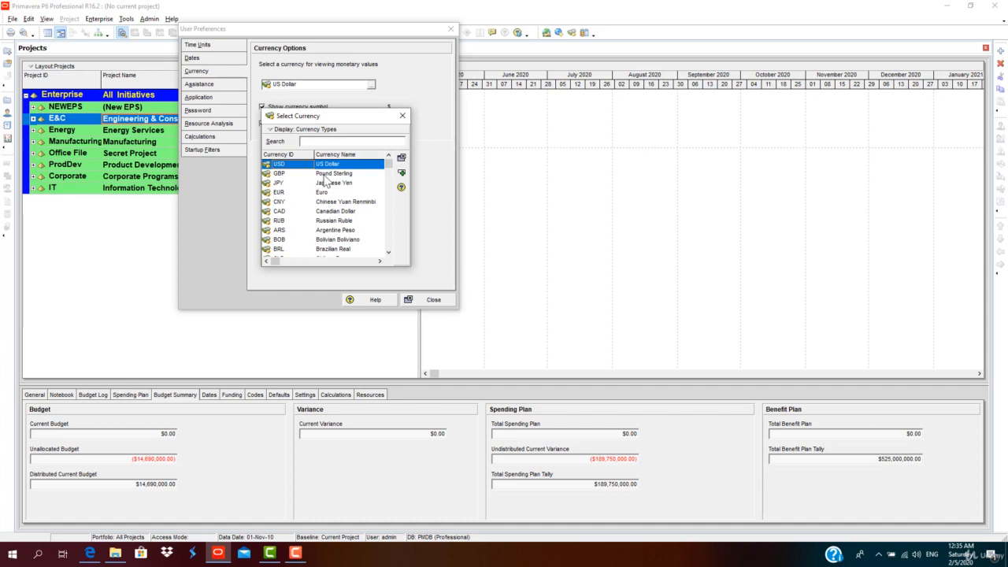
left_click(403, 116)
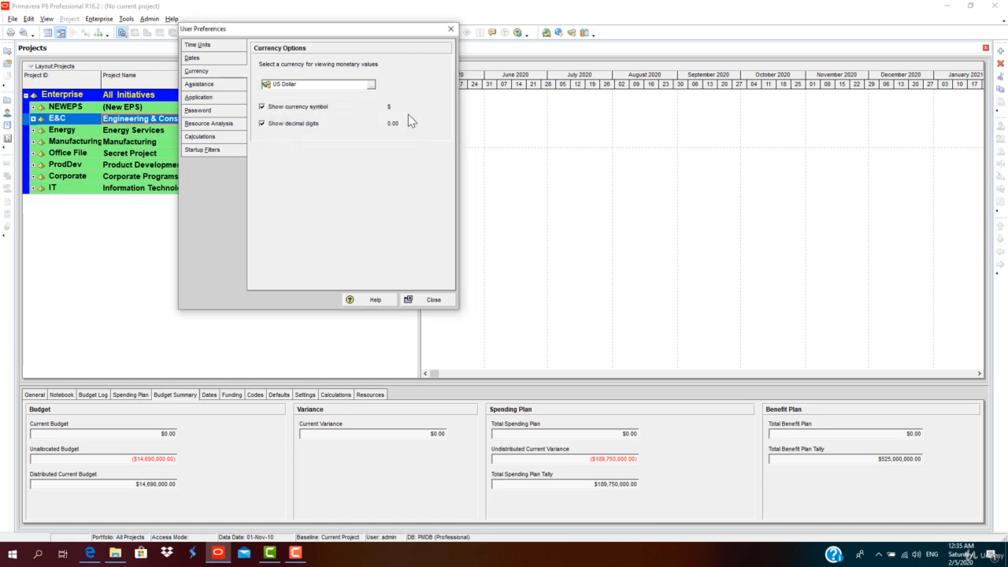
Review the assistance, application, password, resource analysis, calculation and startup filter preferences, and close the user preferences
left_click(197, 89)
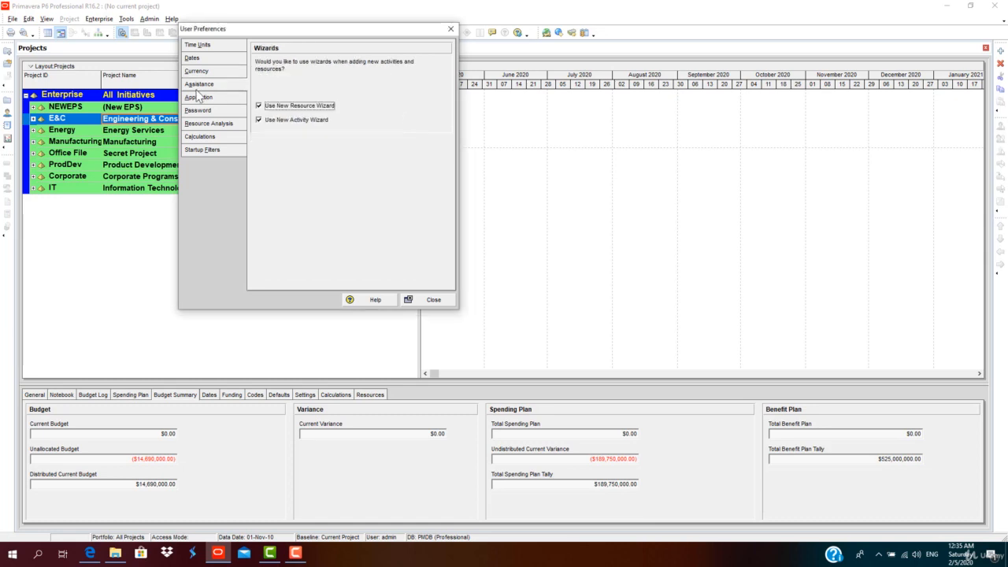
left_click(198, 97)
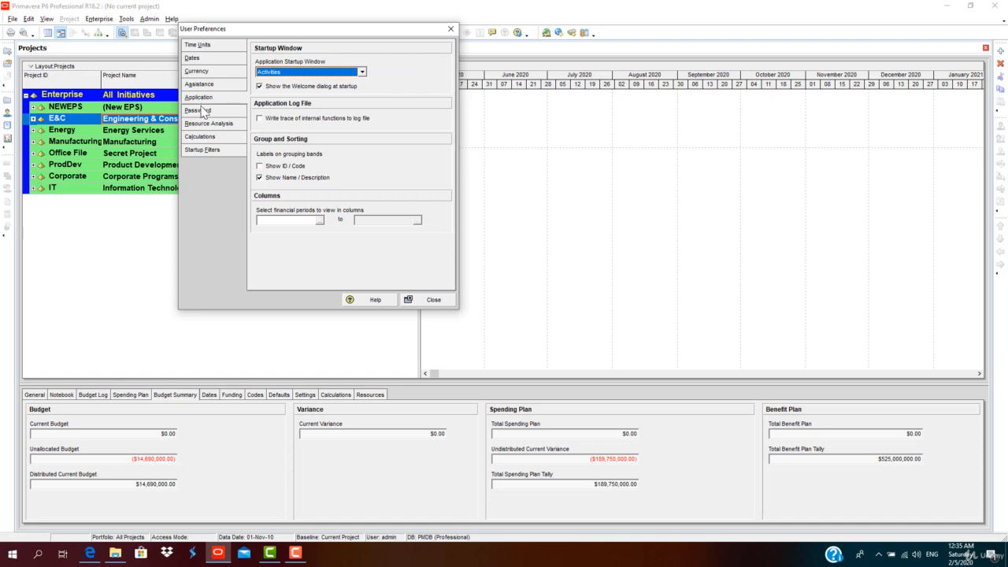
left_click(202, 111)
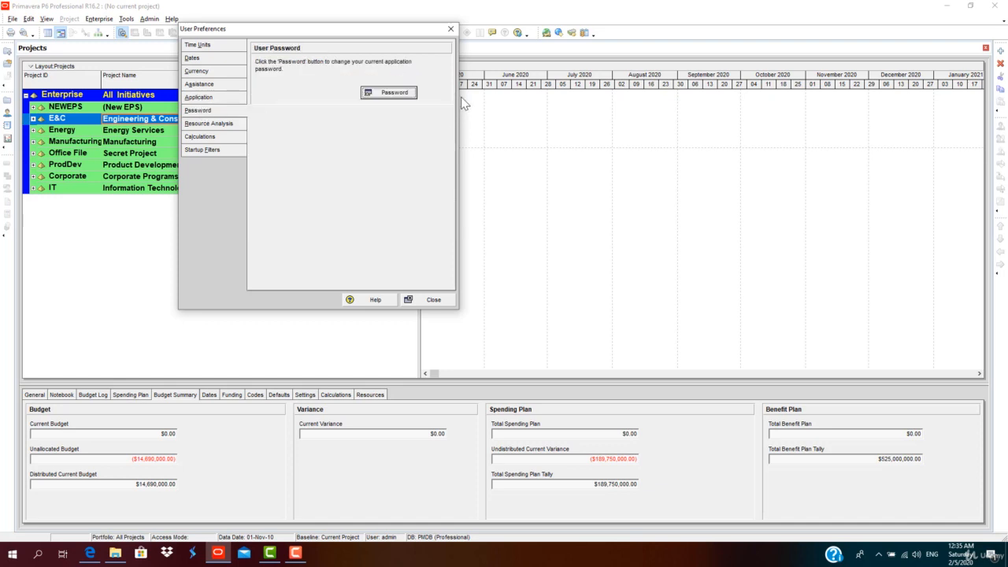
left_click(239, 124)
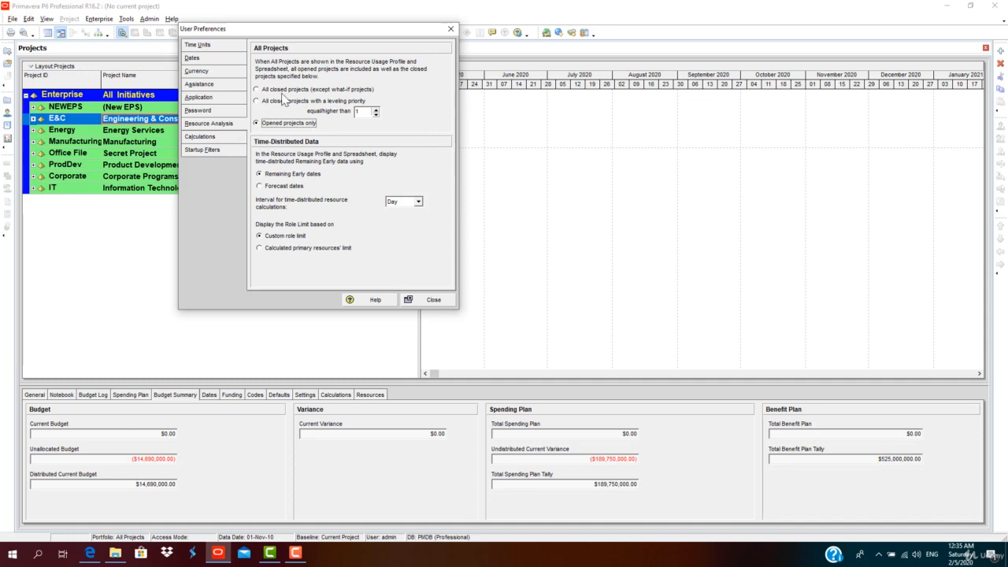
left_click(207, 139)
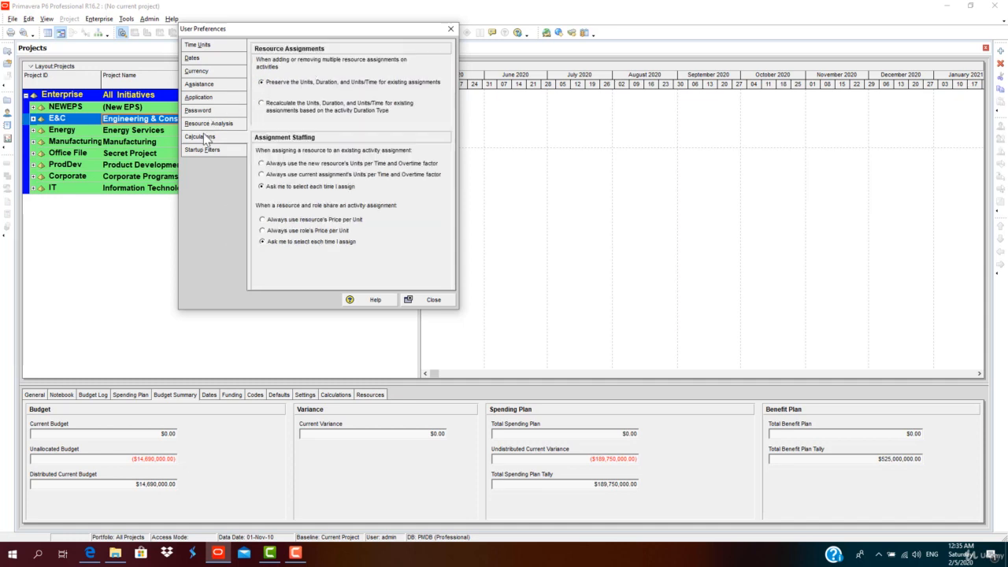
left_click(207, 150)
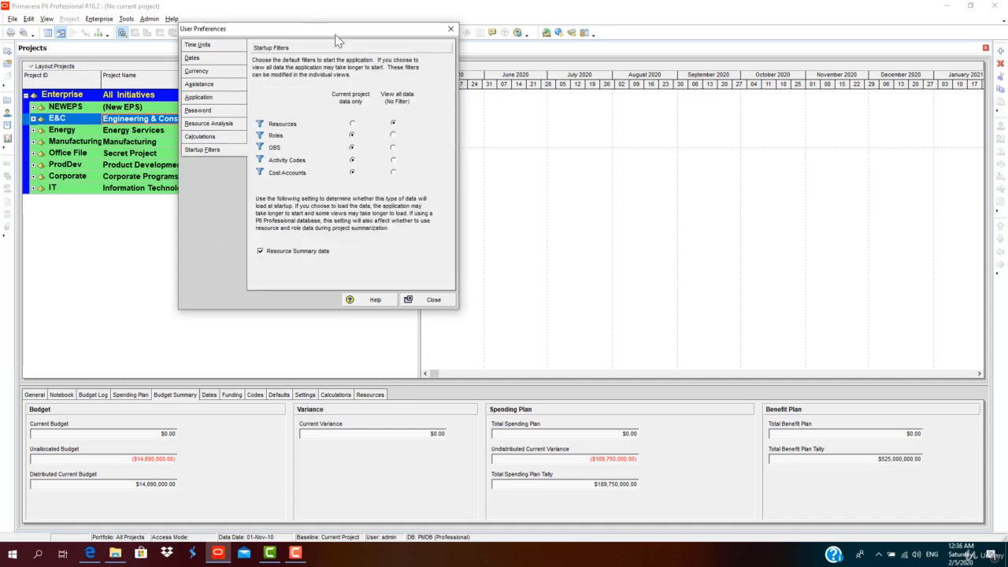
left_click(426, 300)
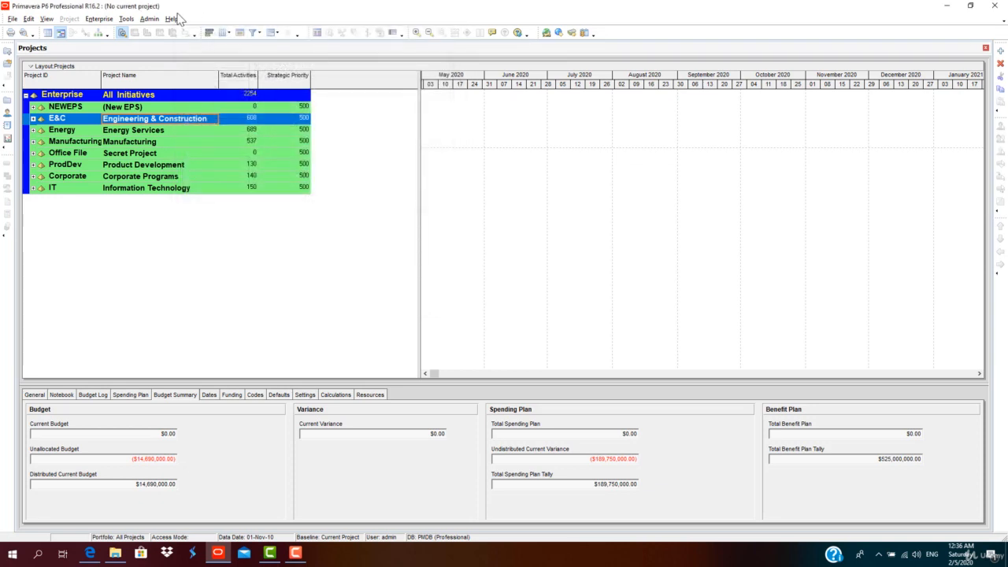
Open the admin preferences and review the general, data limits, ID lengths and time periods settings
left_click(151, 19)
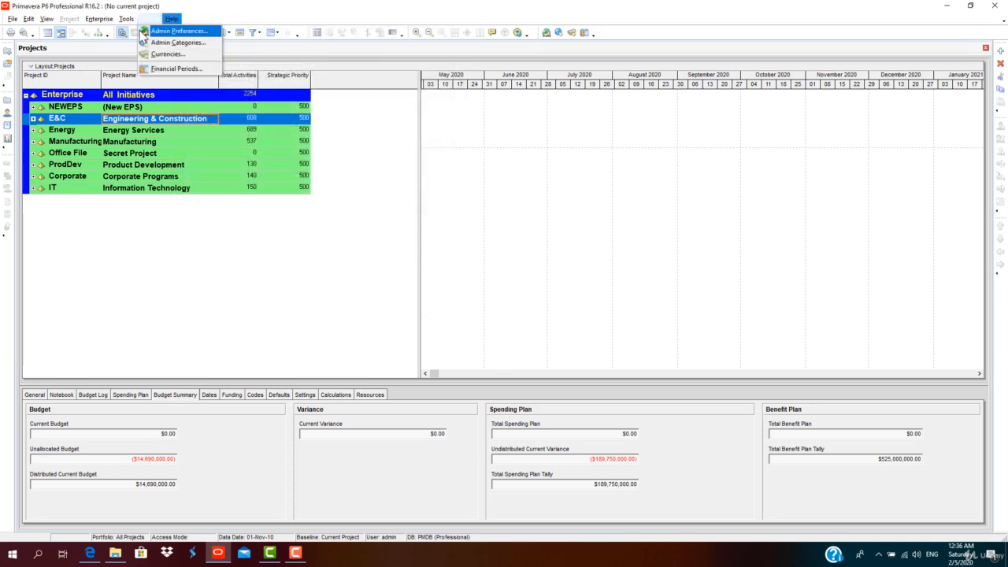
left_click(156, 31)
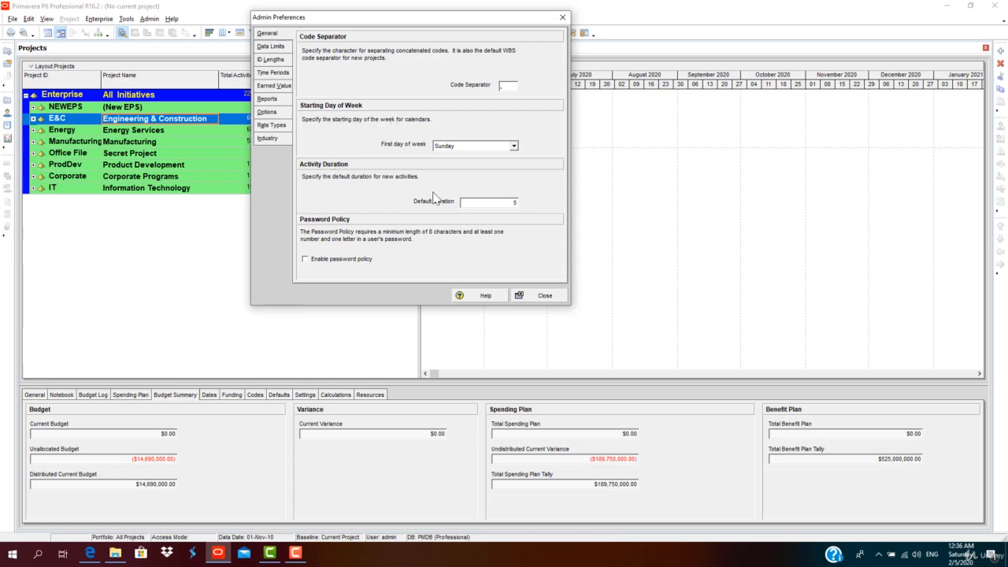
left_click(508, 203)
left_click(268, 49)
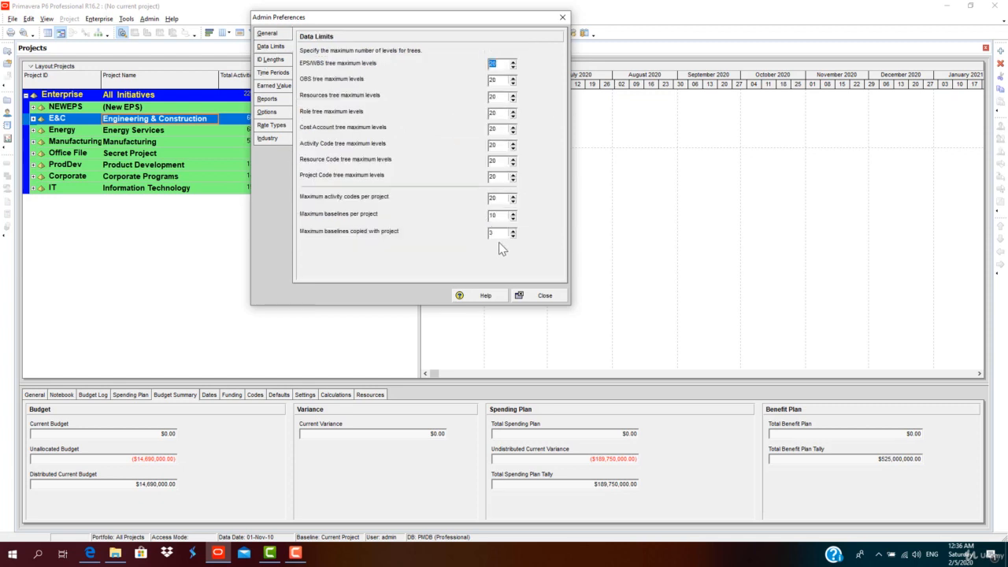
left_click(262, 61)
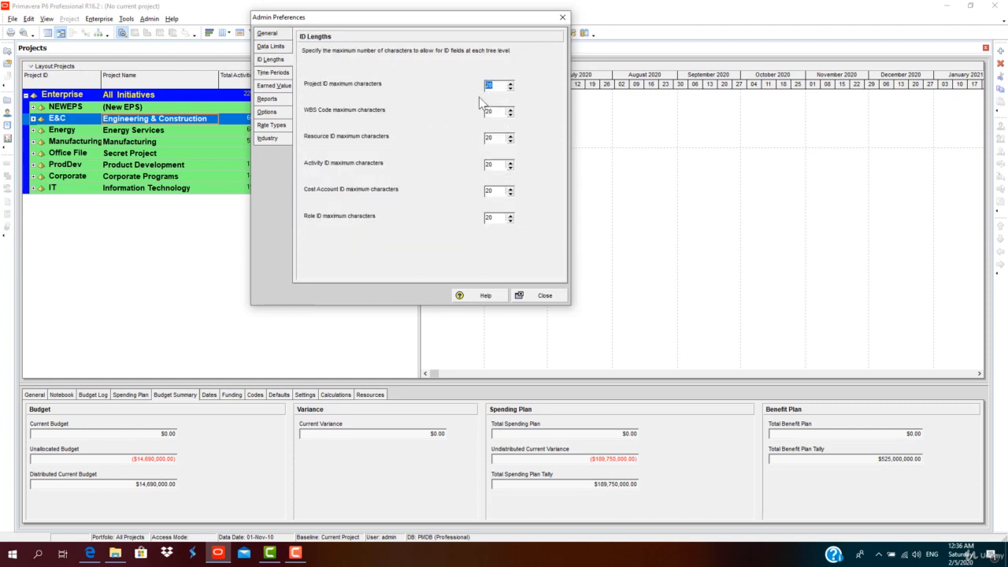
left_click(288, 71)
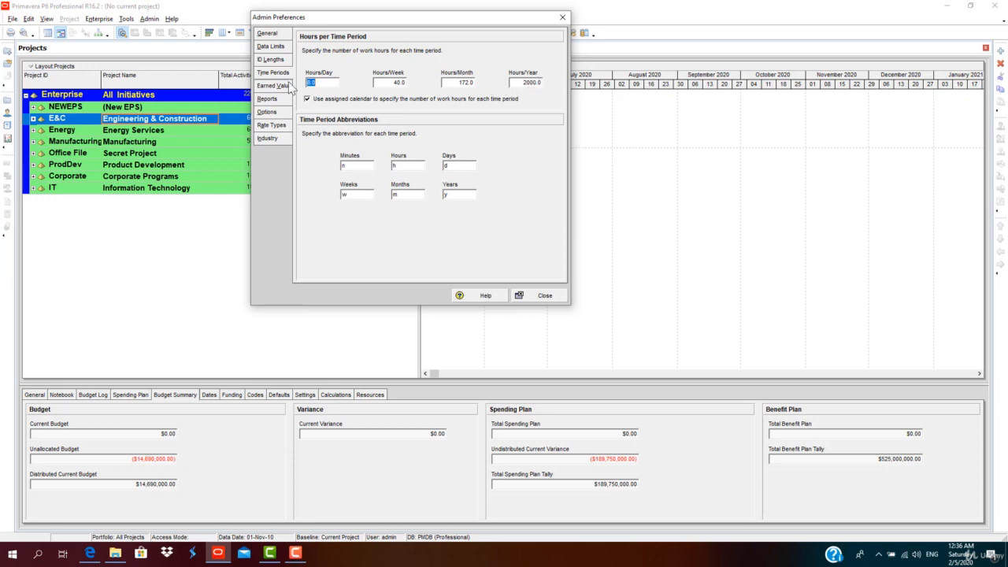
Review the earned value techniques, the resource spread summarization options and the resource and role rate types
left_click(279, 87)
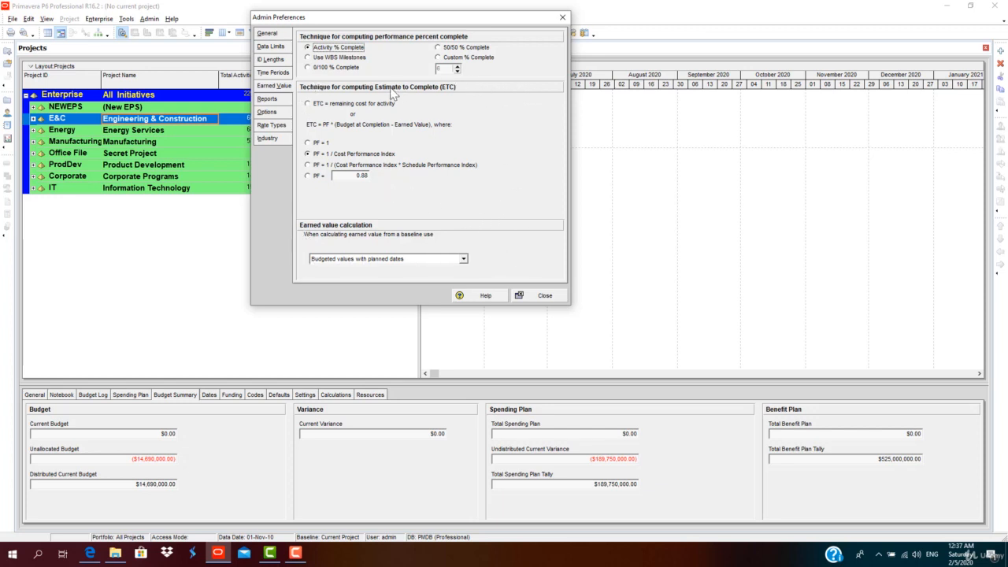
left_click(277, 104)
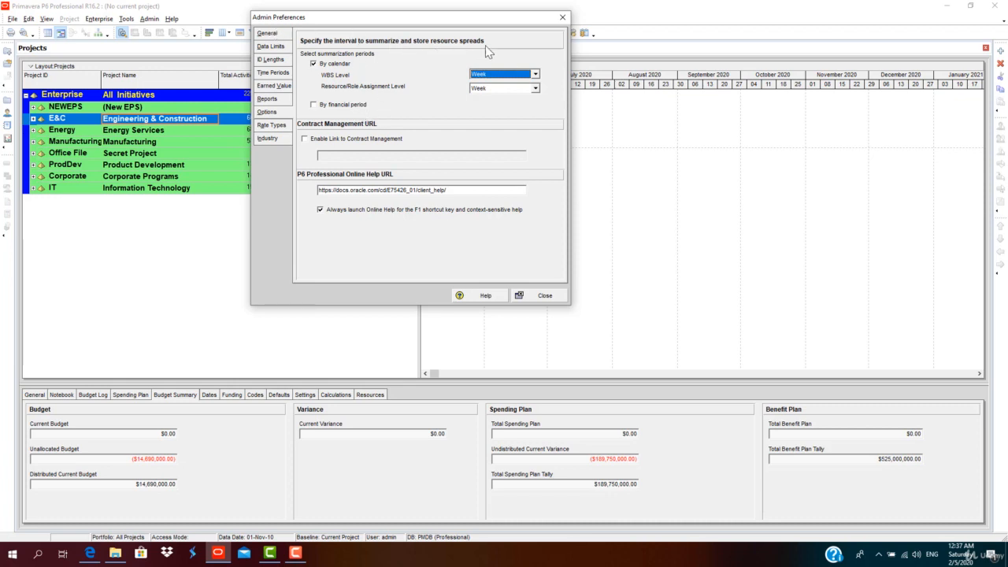
left_click(276, 128)
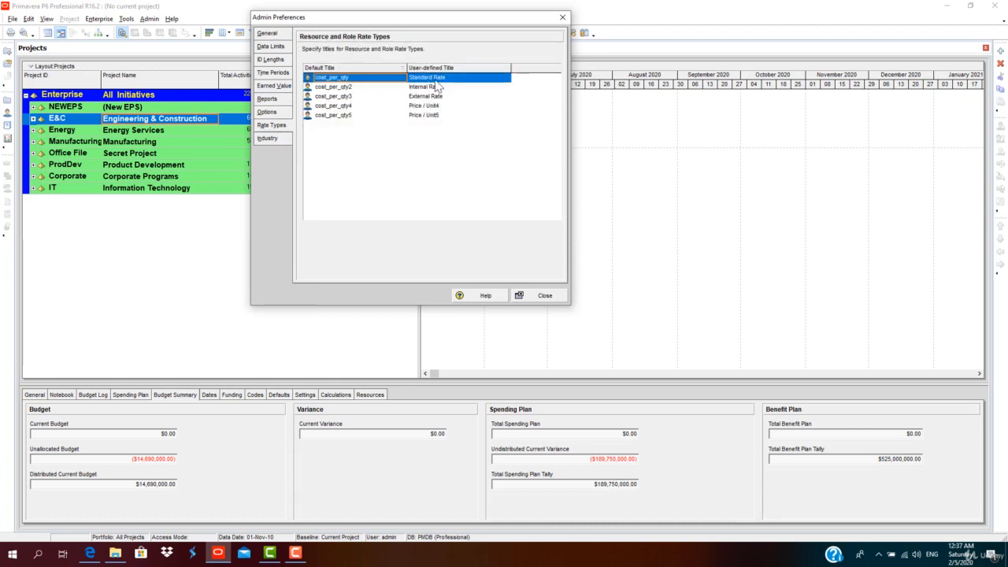
left_click(323, 116)
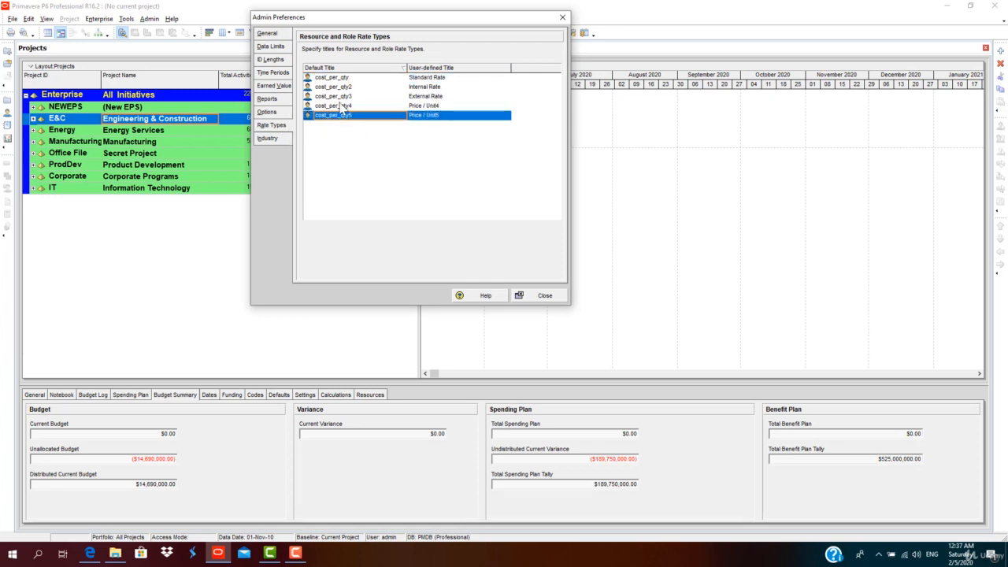
left_click(375, 77)
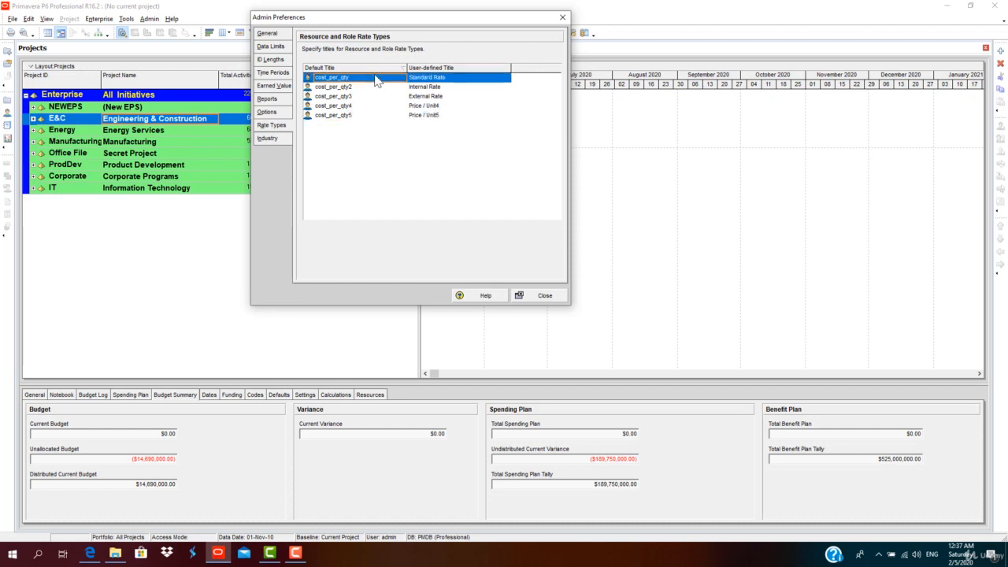
Select Engineering and Construction as the industry and close the admin preferences
left_click(268, 139)
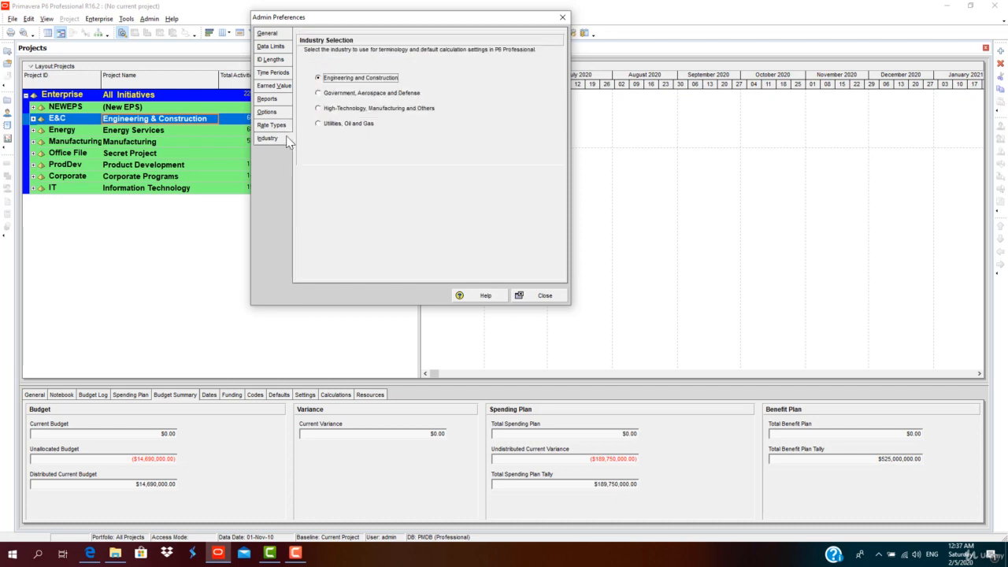
left_click(323, 93)
left_click(319, 78)
left_click(535, 296)
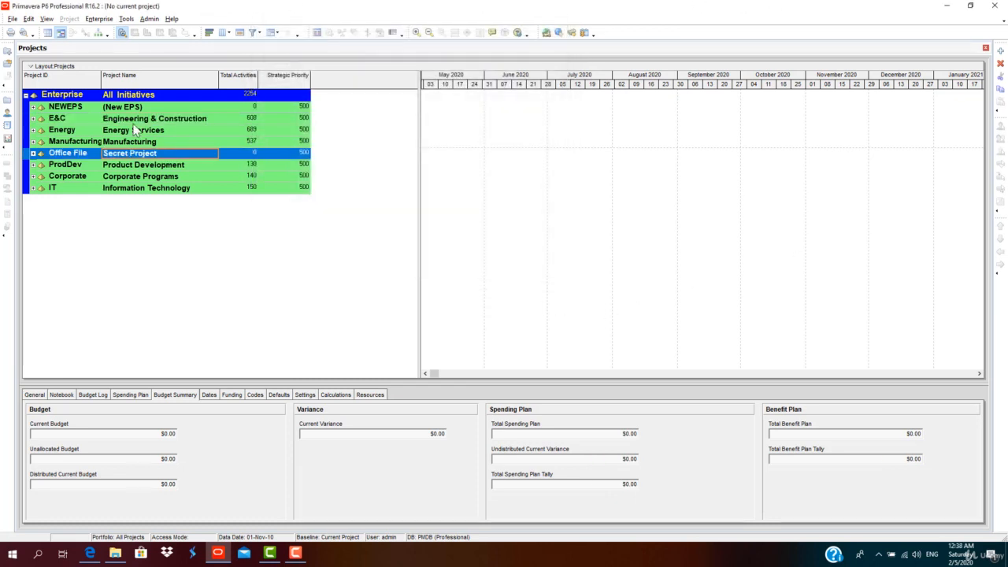
Expand the Engineering & Construction node and examine its BUILDING CONSTRUCTION, BASELINE and PROJECT MONITORING nodes
left_click(133, 123)
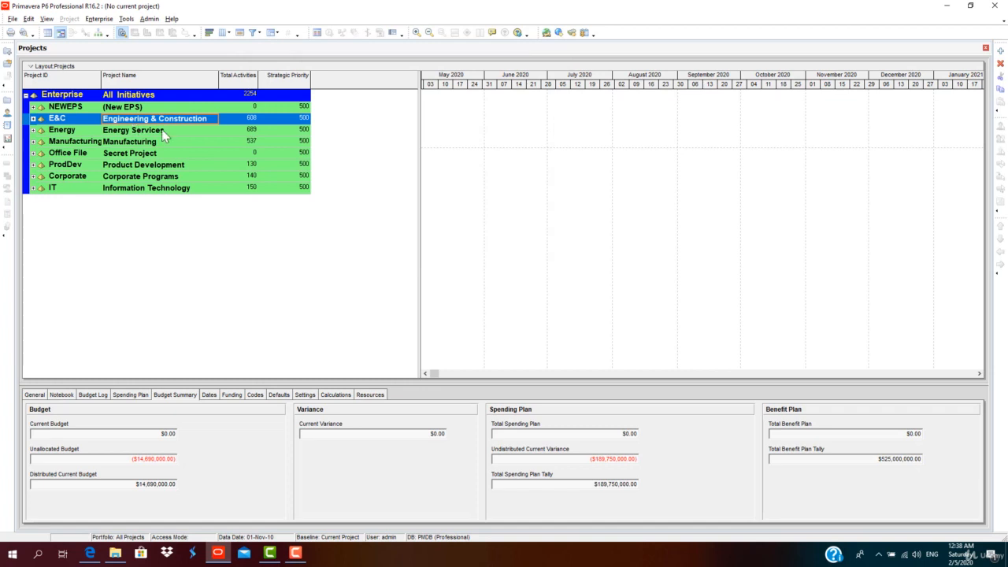
left_click(33, 118)
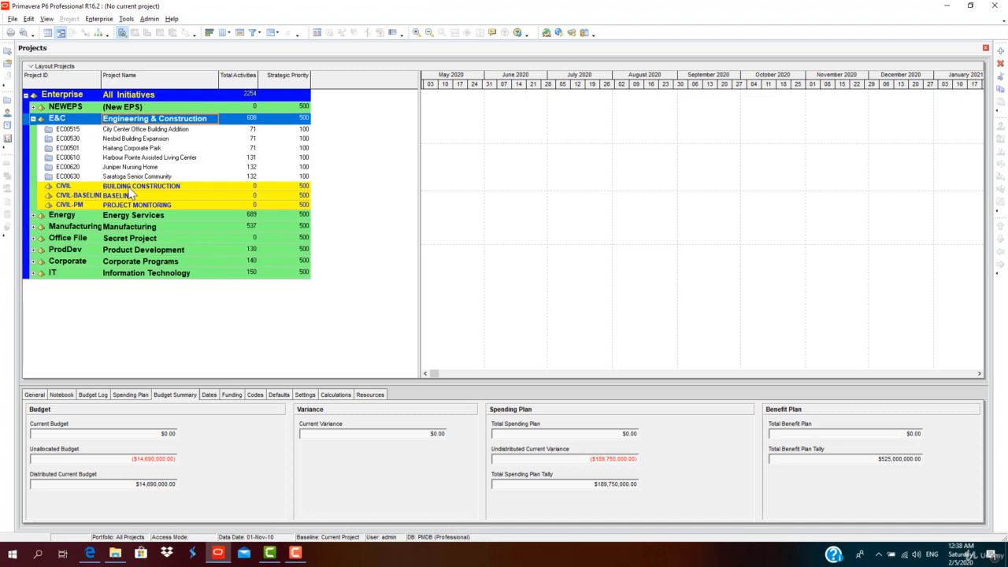
left_click(130, 188)
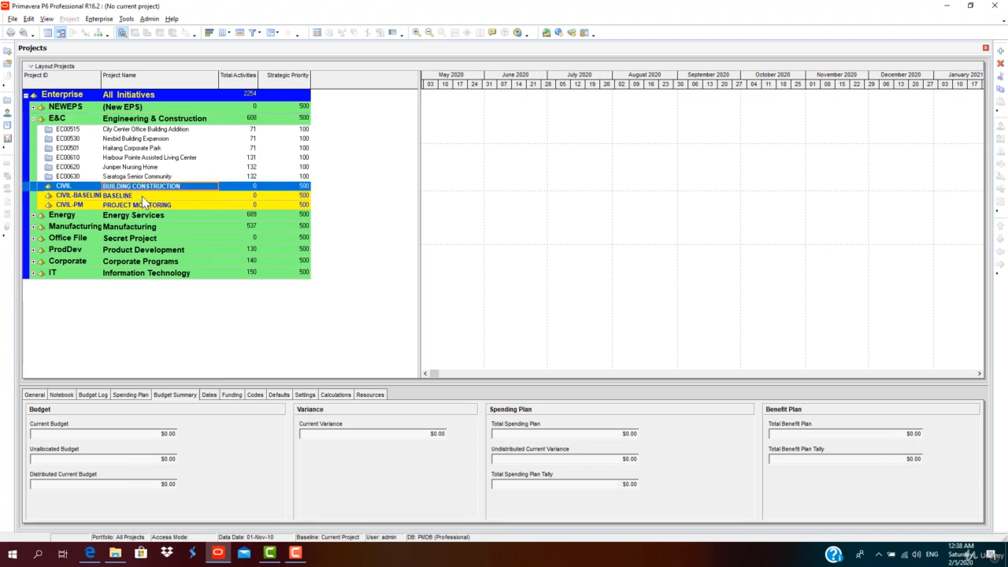
left_click(142, 196)
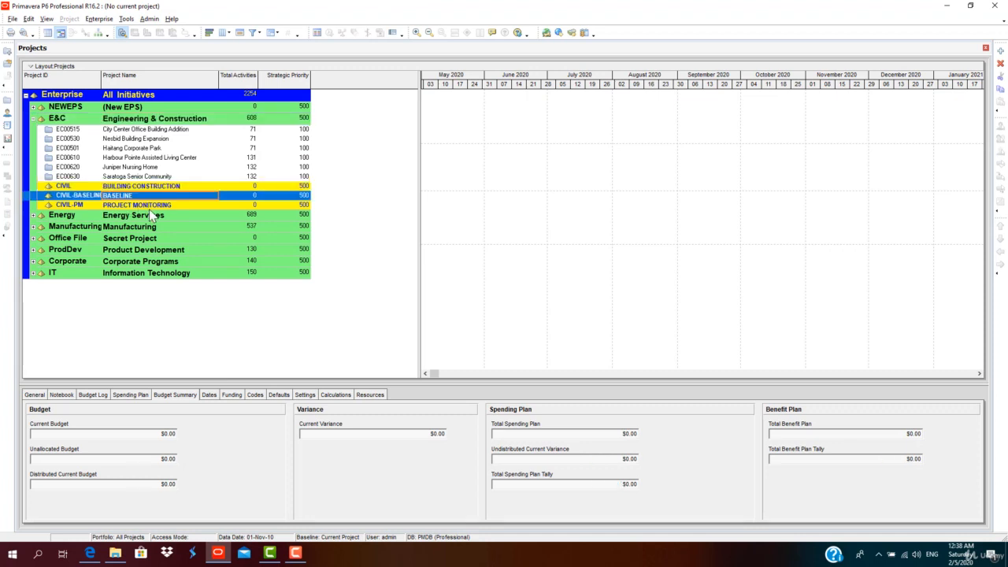
left_click(153, 206)
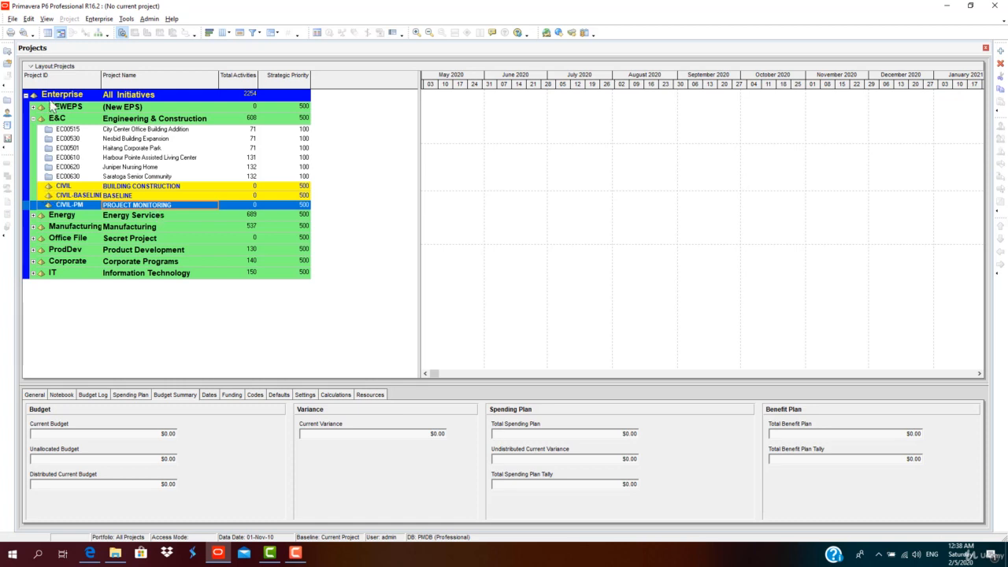
In the Enterprise Project Structure, promote BUILDING CONSTRUCTION, BASELINE and PROJECT MONITORING to the same level as Engineering & Construction
left_click(100, 18)
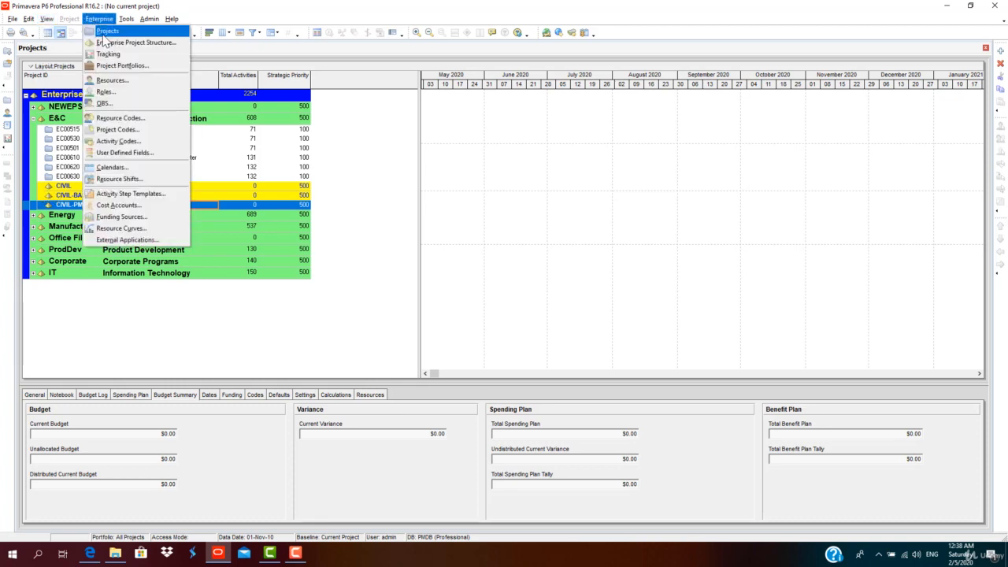
left_click(107, 44)
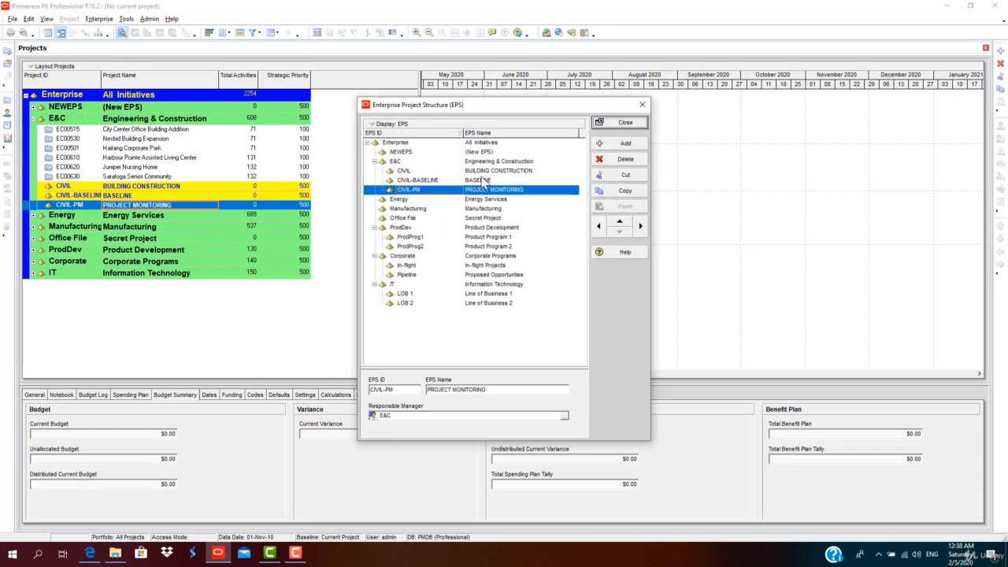
left_click(486, 171)
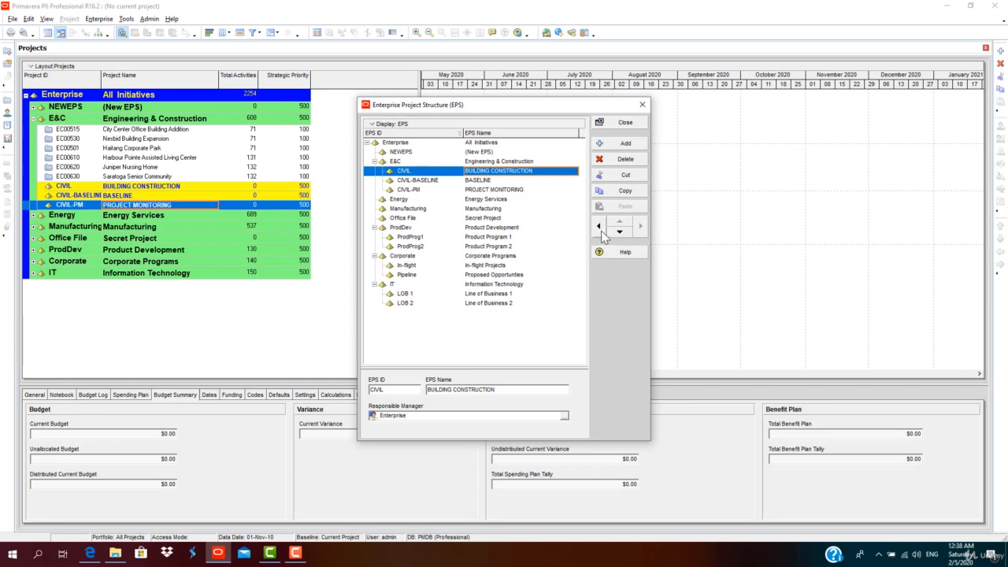
left_click(602, 229)
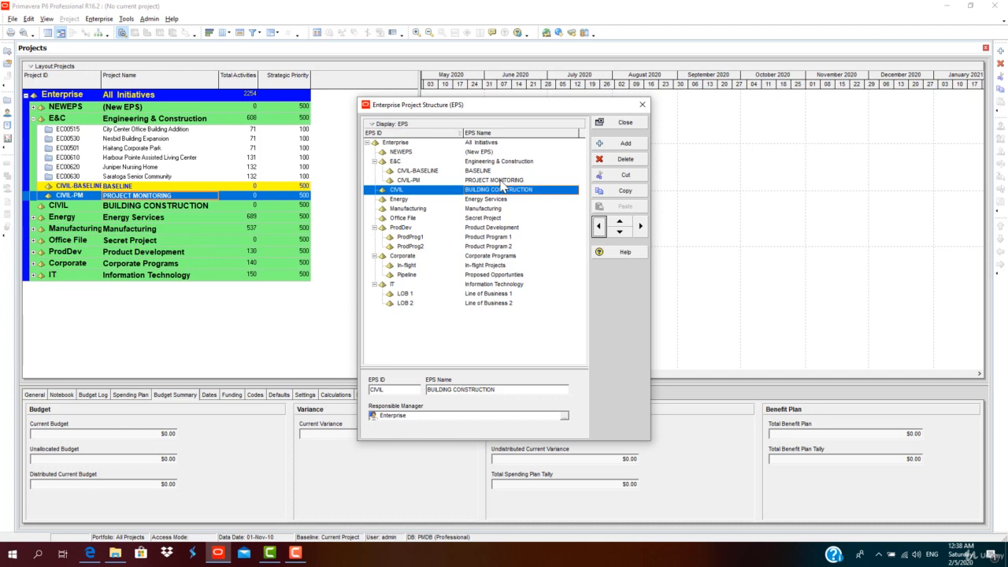
left_click(484, 171)
left_click(598, 227)
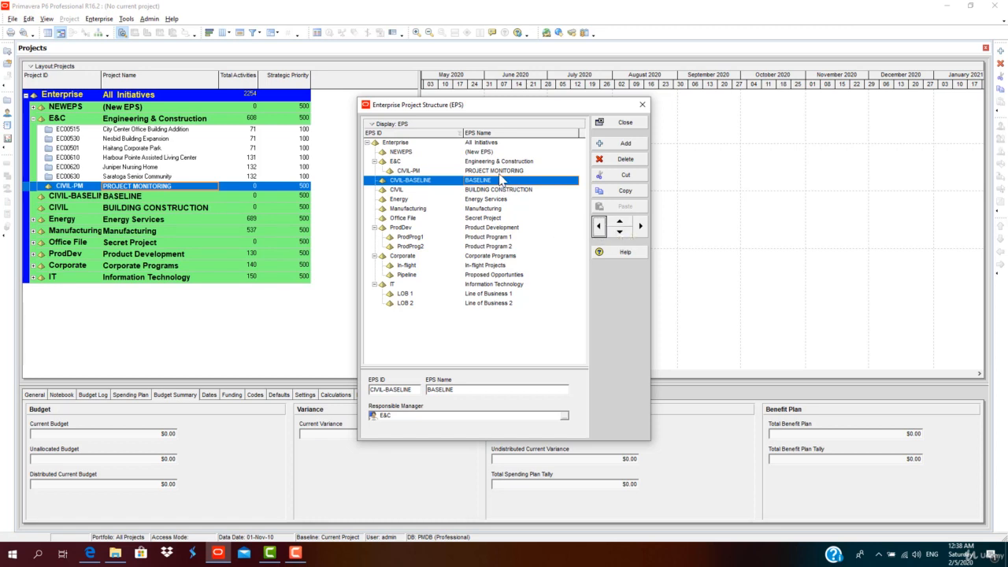
left_click(500, 173)
left_click(599, 227)
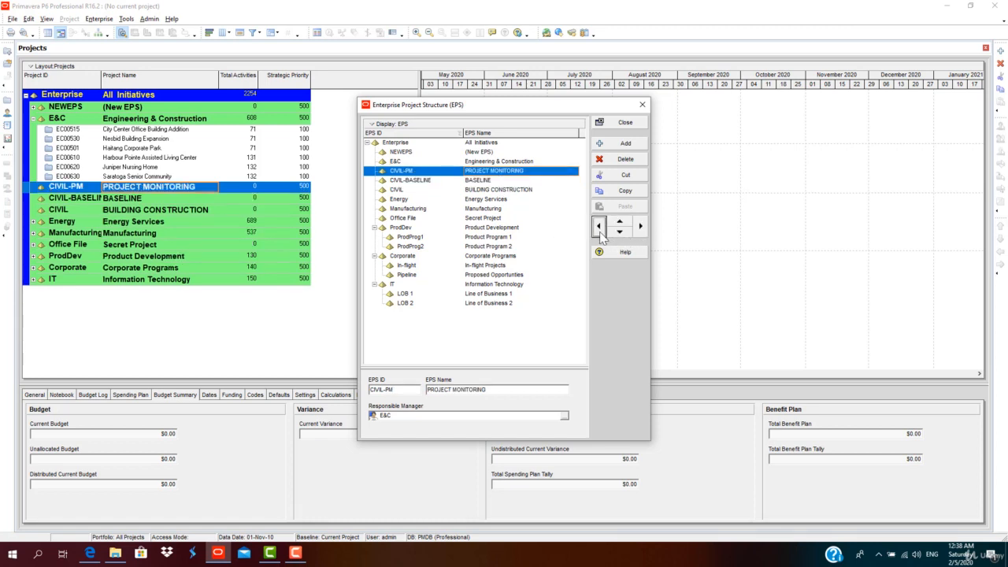
Move the BUILDING CONSTRUCTION node up in the structure so it sits directly below Engineering & Construction
left_click(476, 191)
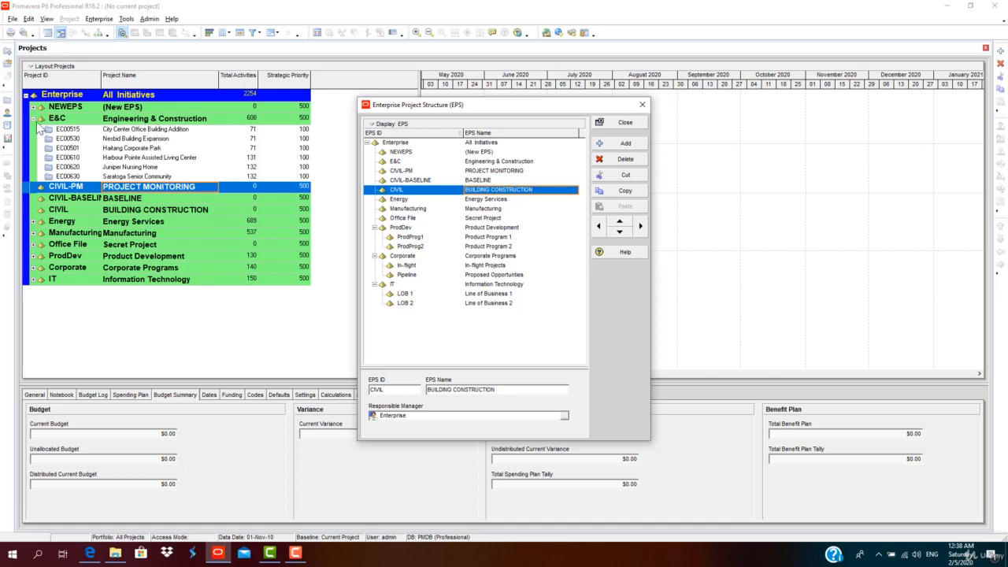
left_click(498, 199)
left_click(493, 190)
left_click(485, 181)
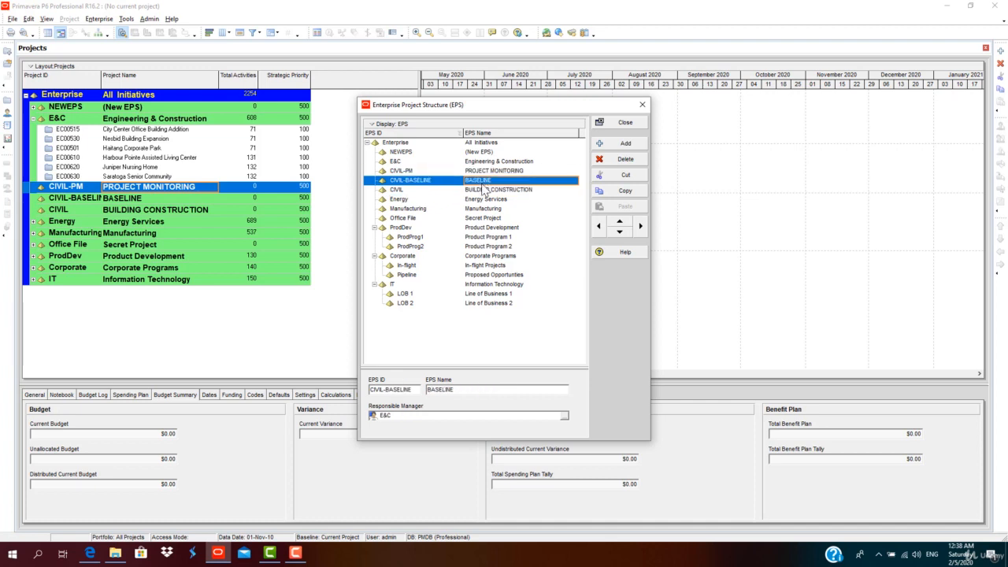
left_click(485, 191)
left_click(629, 224)
left_click(629, 223)
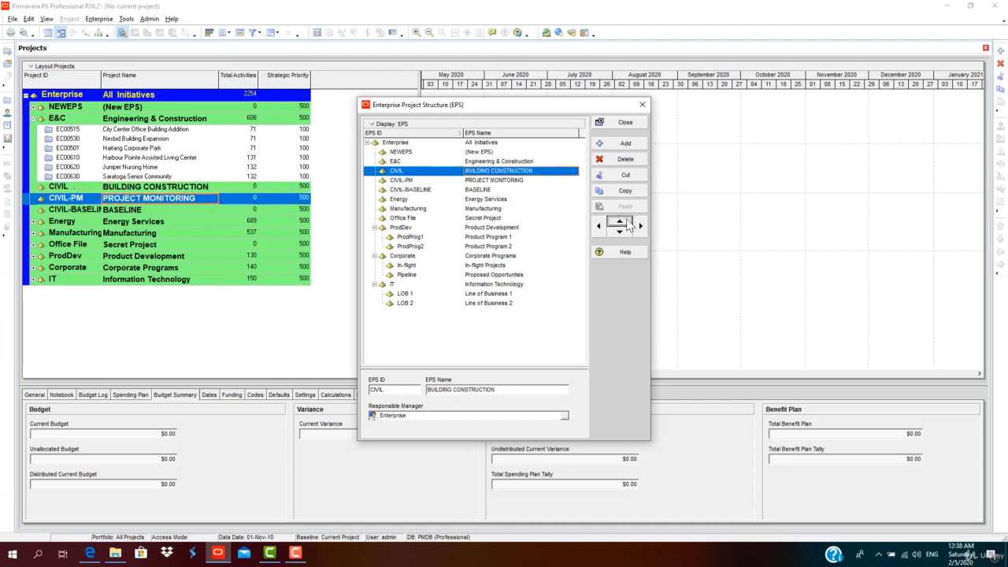
Move the BASELINE node up one place, above PROJECT MONITORING
left_click(473, 183)
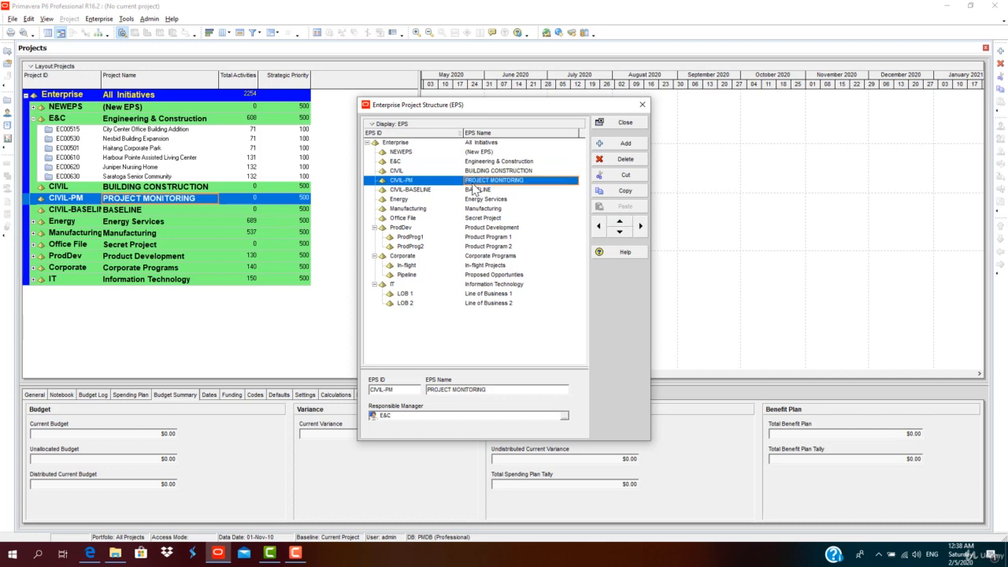
left_click(485, 191)
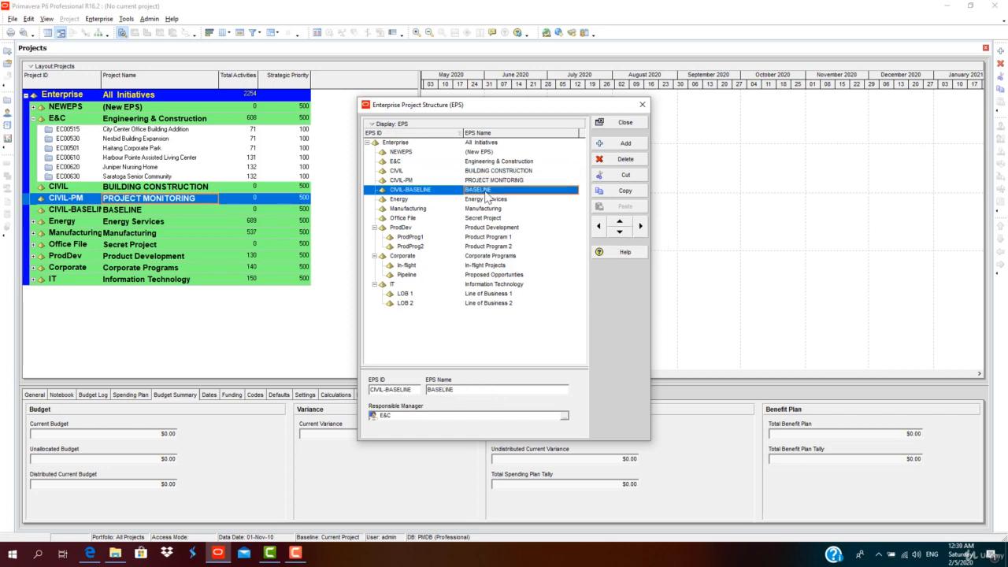
left_click(619, 221)
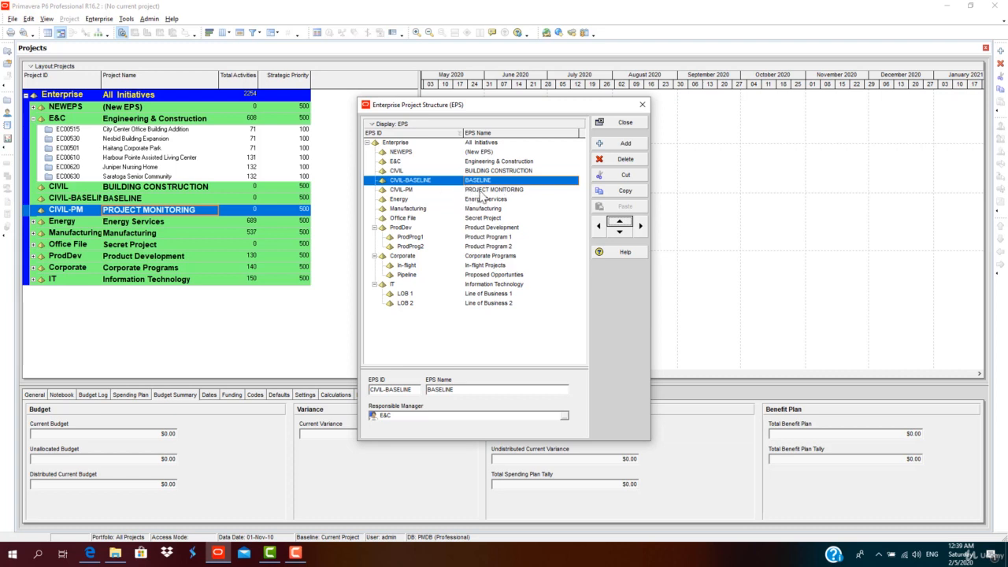
Indent the BASELINE node so it becomes a child of BUILDING CONSTRUCTION
left_click(486, 192)
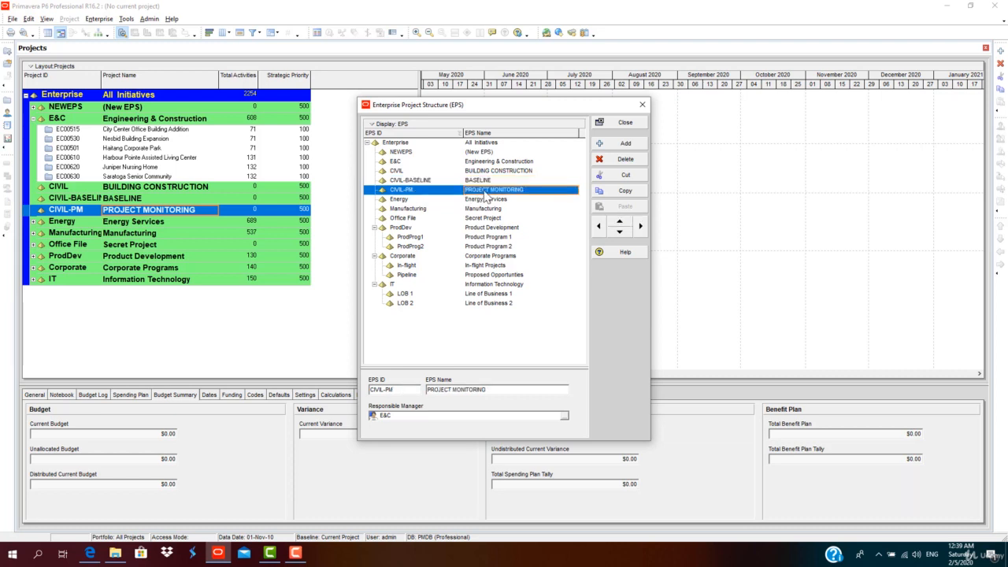
left_click(490, 182)
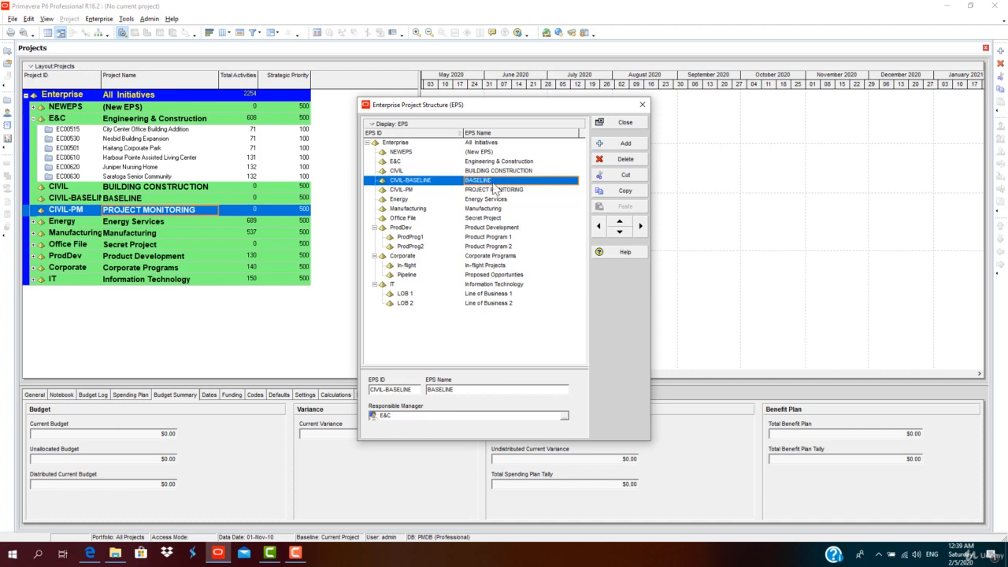
left_click(643, 225)
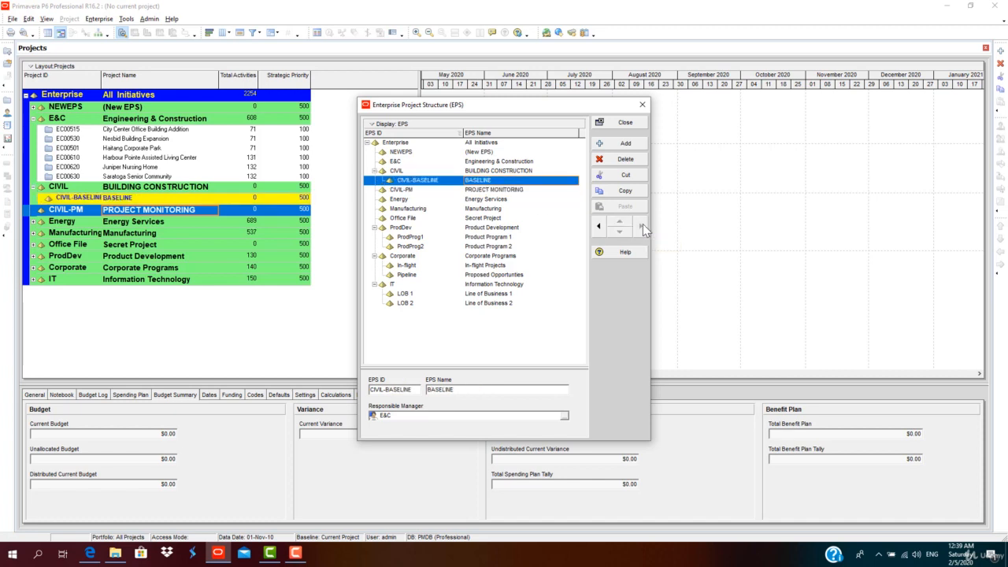
Indent PROJECT MONITORING under BUILDING CONSTRUCTION and move BASELINE above it among the child nodes
left_click(490, 172)
left_click(490, 181)
left_click(490, 190)
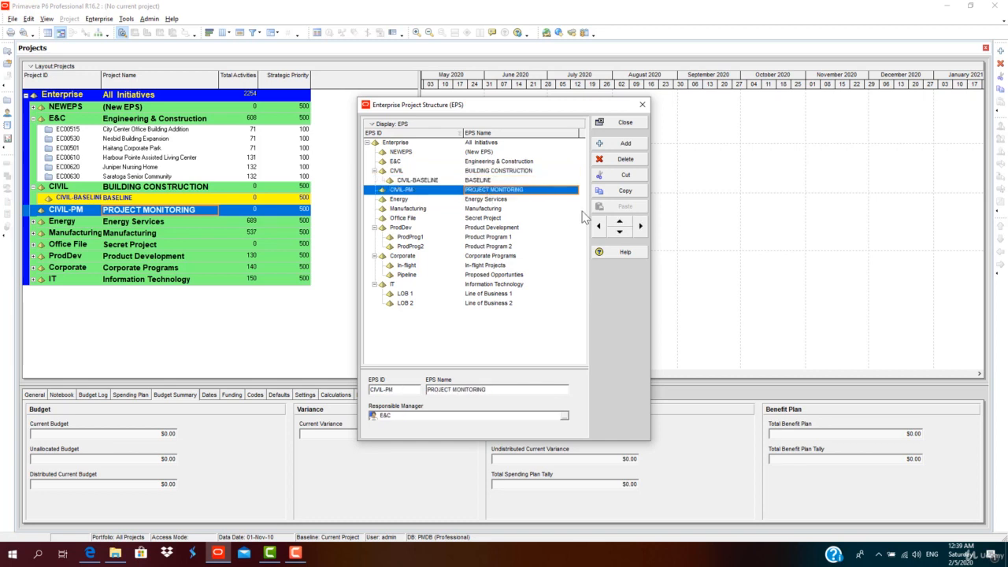
left_click(641, 226)
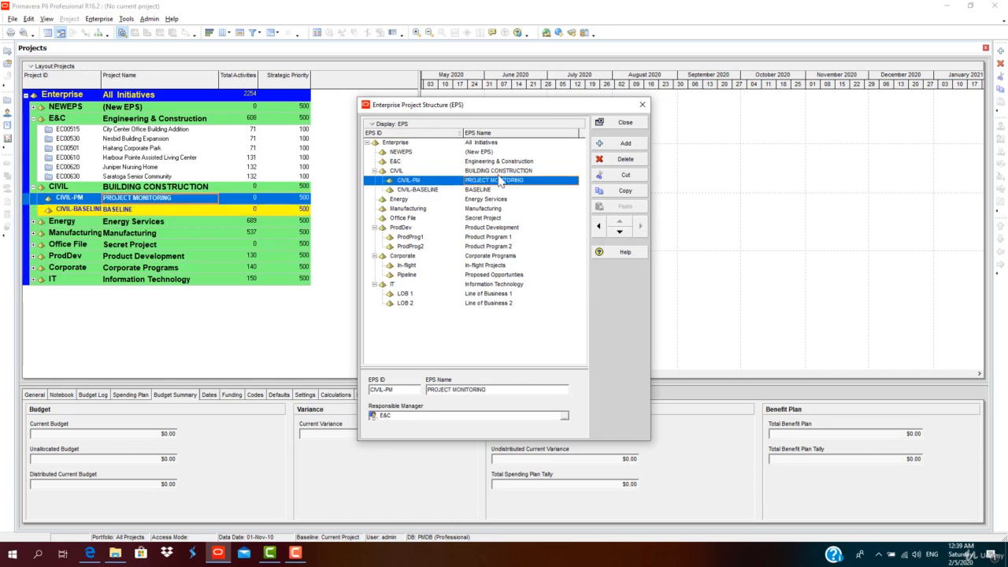
left_click(485, 189)
left_click(619, 222)
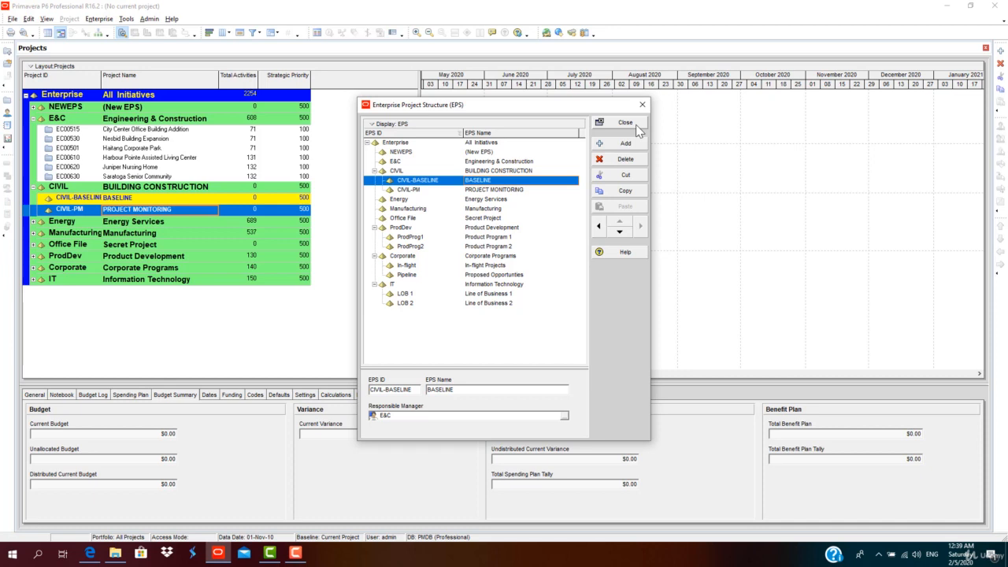
Assign E&C as the responsible manager of the BASELINE node and close the Enterprise Project Structure
left_click(564, 416)
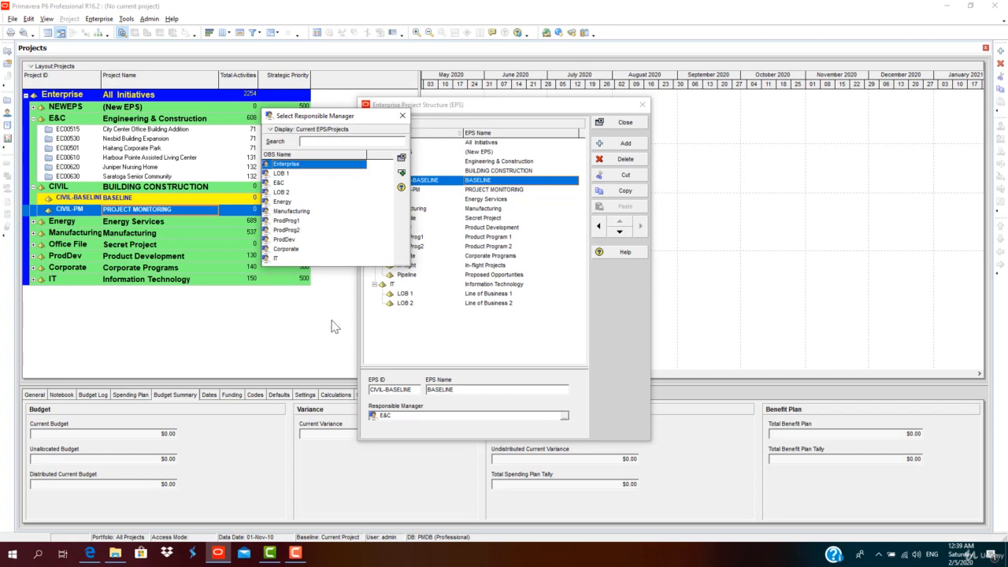
left_click(298, 251)
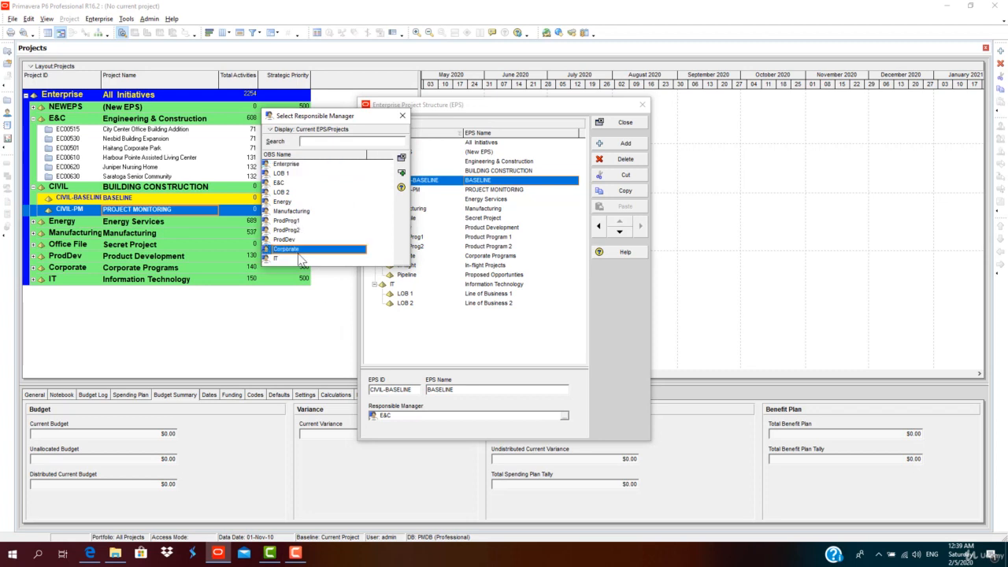
left_click(294, 183)
double_click(304, 189)
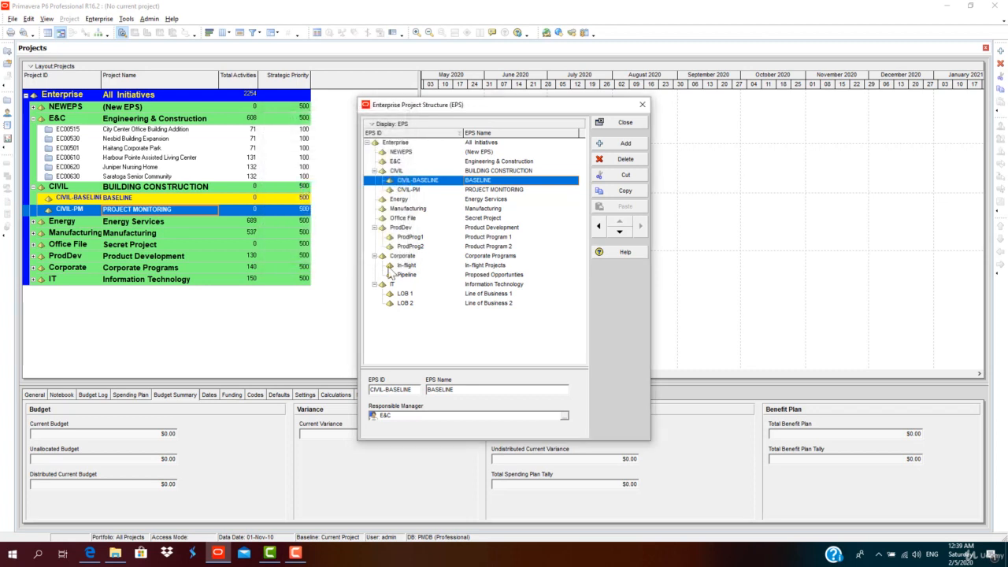
left_click(624, 122)
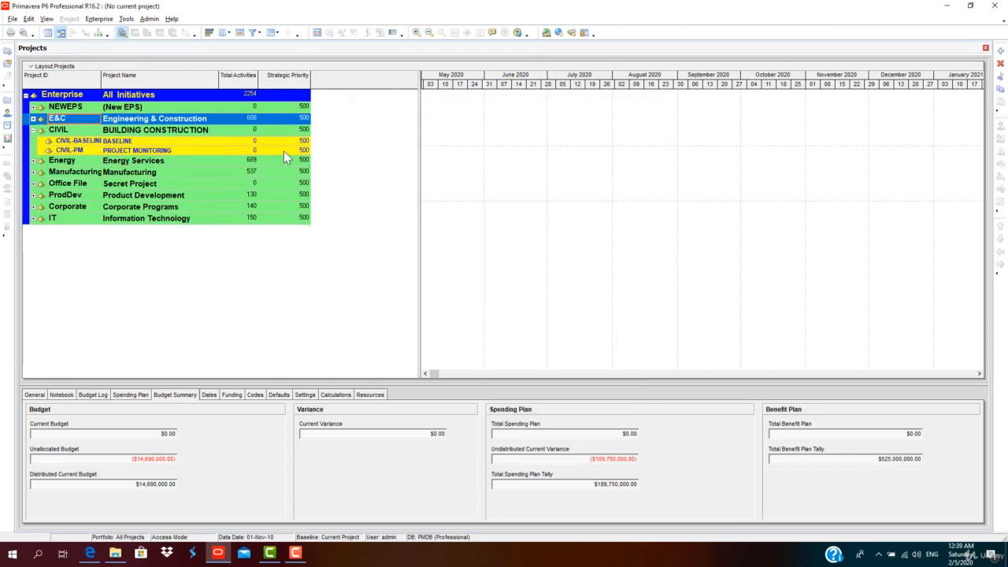
Enlarge the Gantt chart area beside the project table and start a new project under the BASELINE node
left_click_drag(395, 384, 392, 431)
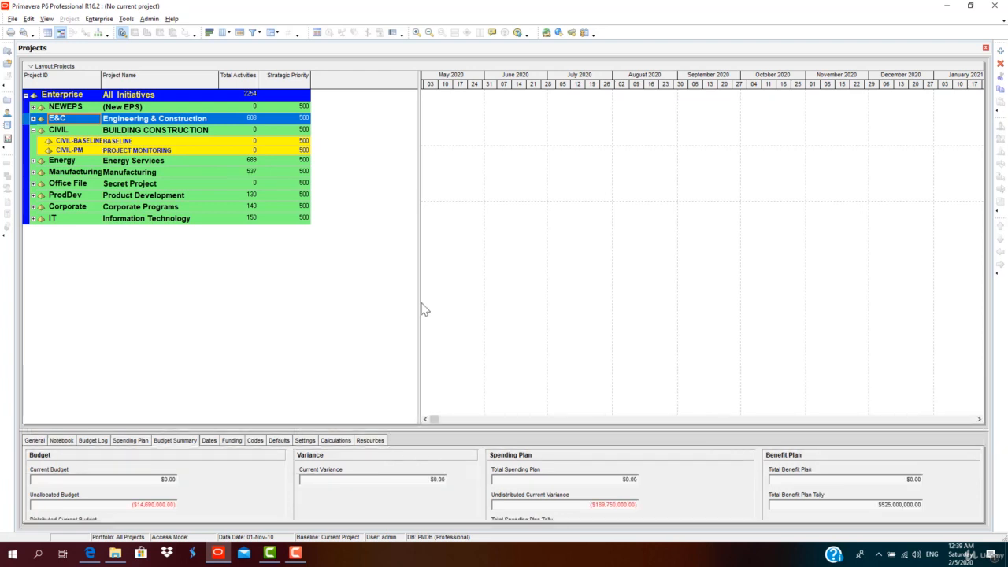
left_click_drag(421, 304, 324, 279)
left_click(162, 142)
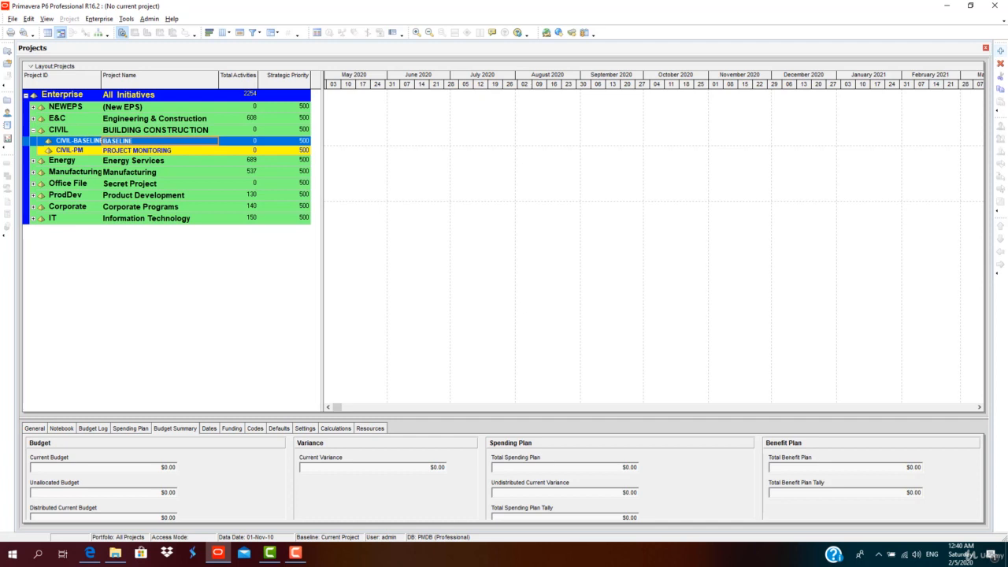
left_click(1002, 52)
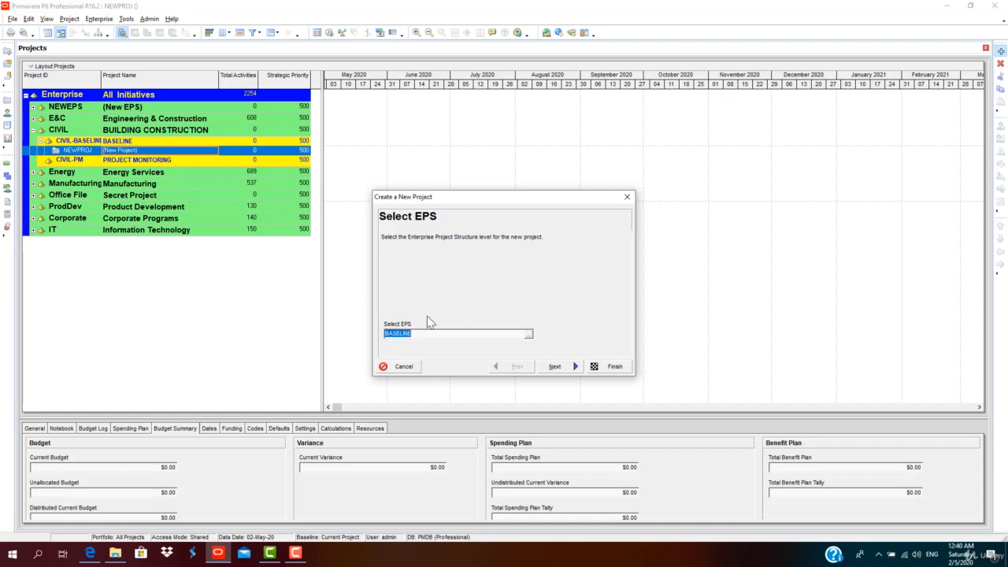
Choose BASELINE under BUILDING CONSTRUCTION as the new project's EPS, enlarging the selection list and its Project Name column
left_click(529, 334)
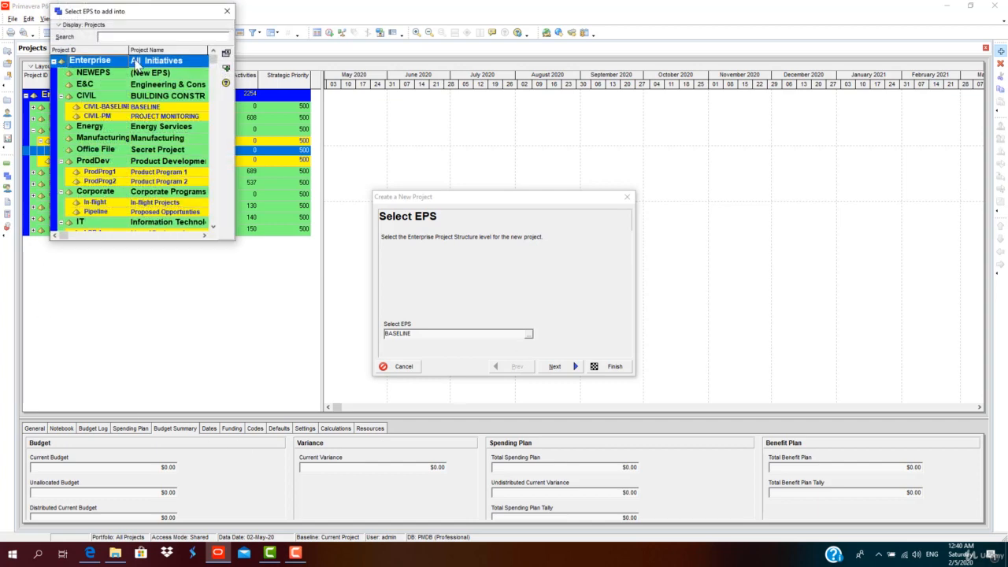
left_click_drag(235, 217, 339, 217)
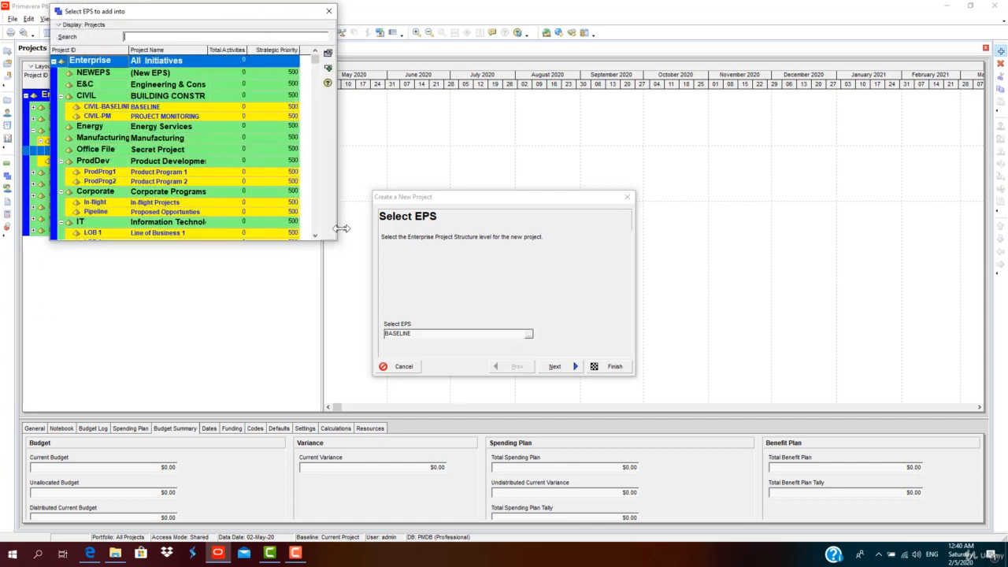
left_click_drag(214, 240, 214, 272)
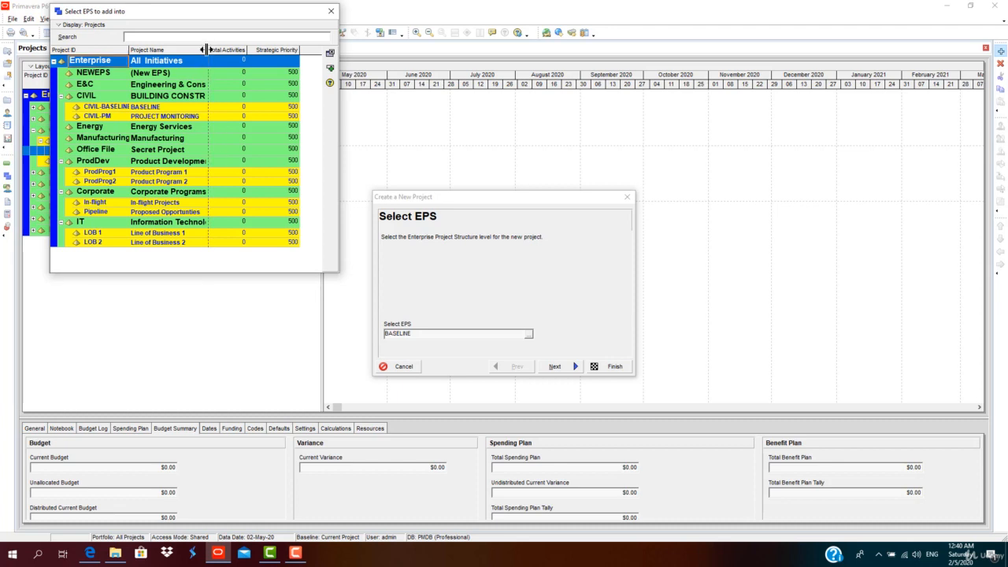
left_click_drag(206, 52, 254, 52)
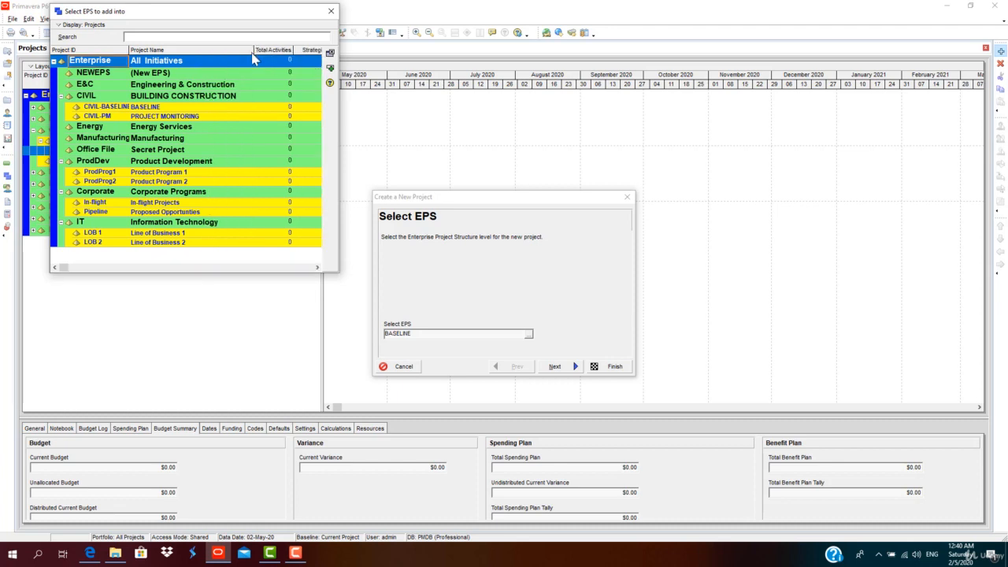
left_click(164, 109)
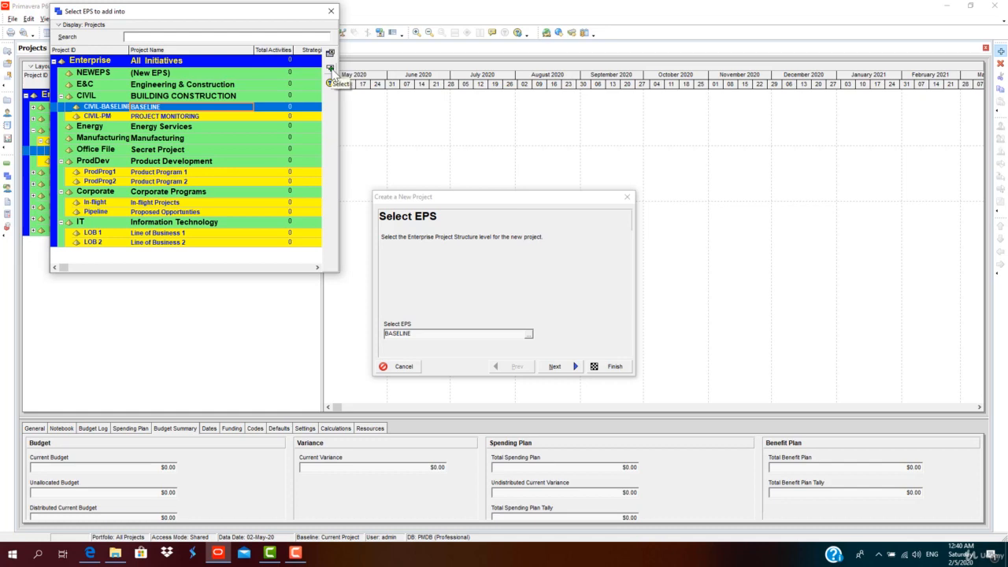
left_click(331, 69)
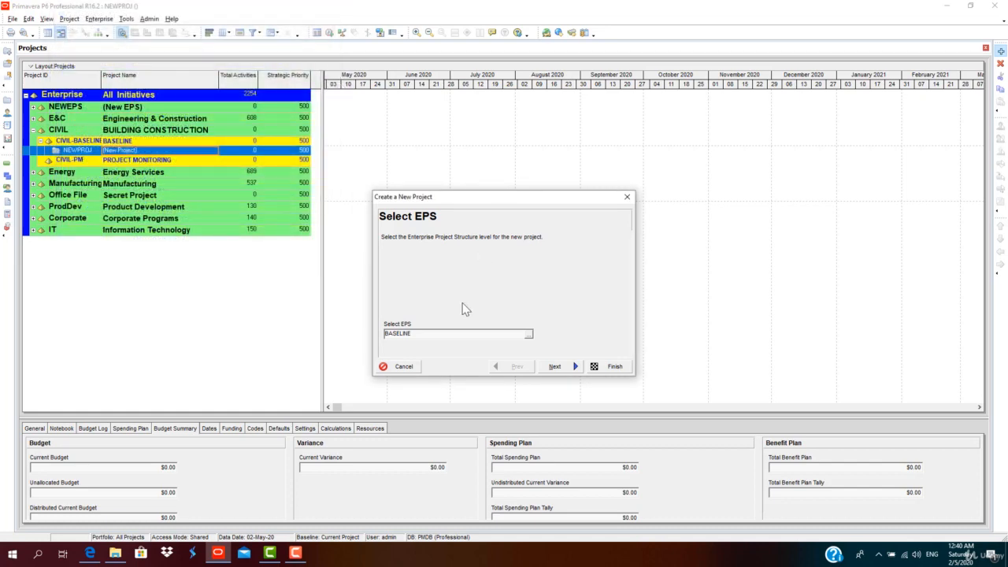
left_click(579, 367)
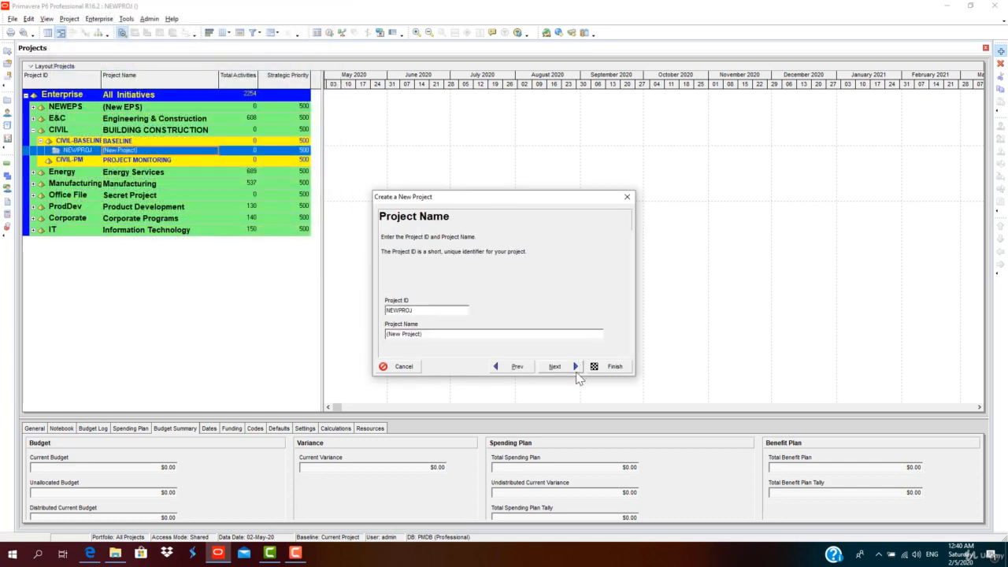
Set the new project's ID to CIVIL01 and its name to 2 STOREY VILLA
left_click_drag(431, 314, 289, 313)
type("C")
key("BackSpace")
key("BackSpace")
left_click(437, 334)
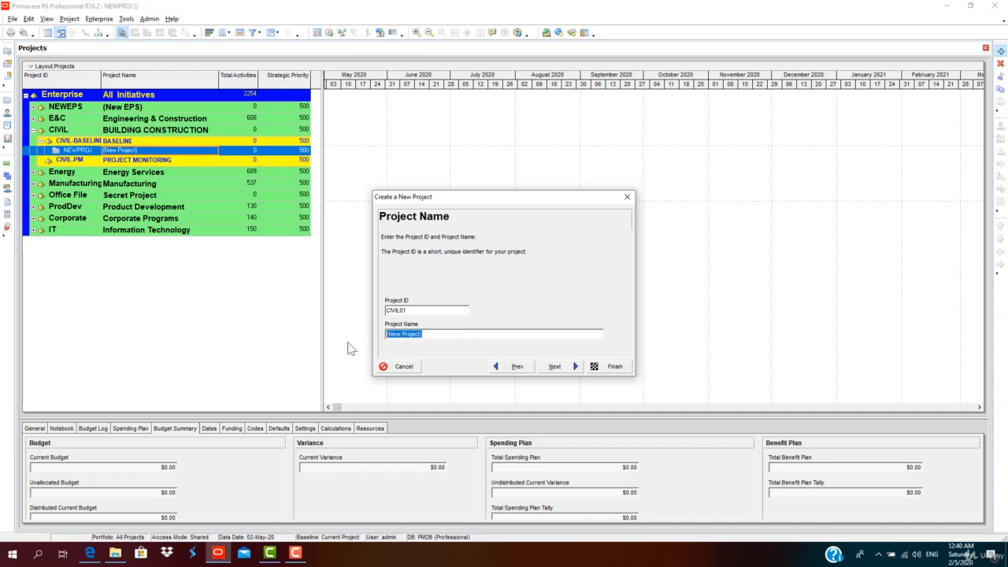
type("V")
type(" STORE")
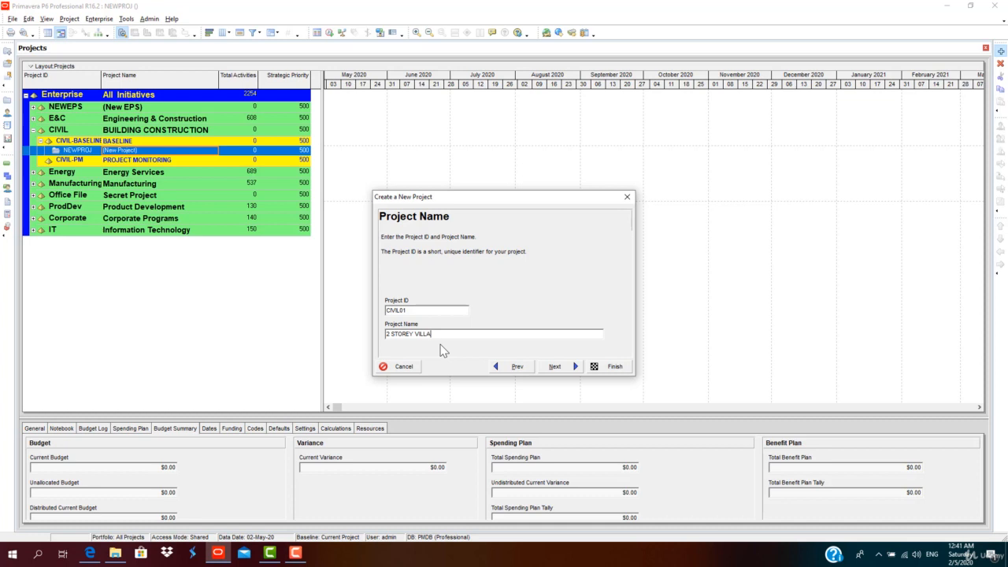
left_click(556, 368)
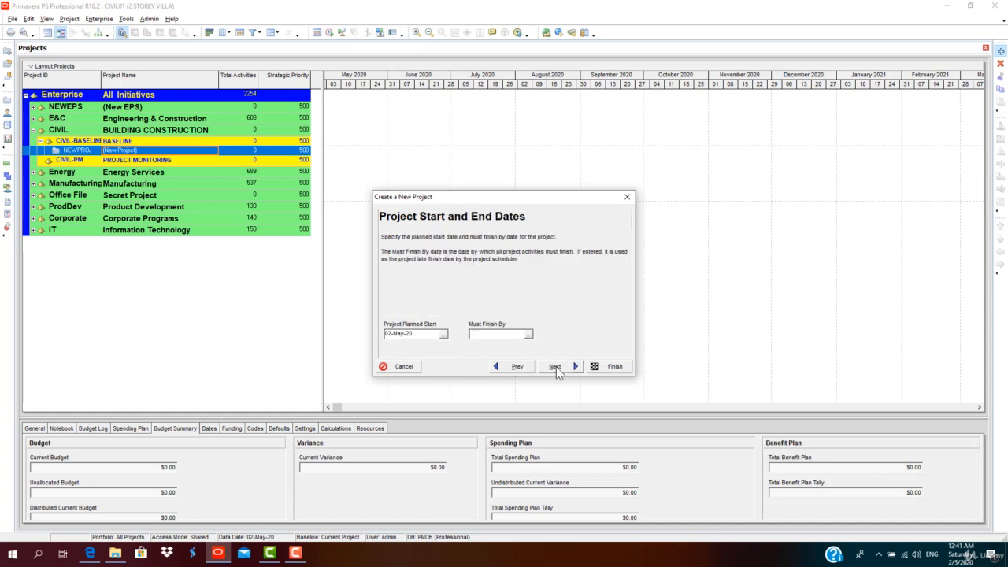
Set the project's planned start date to 04-May-20
left_click(442, 333)
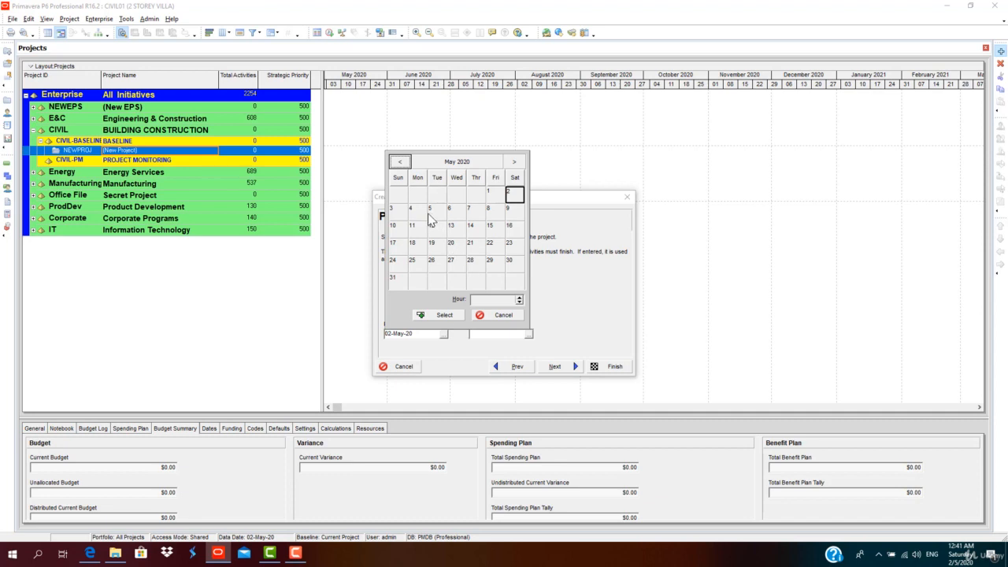
left_click(423, 211)
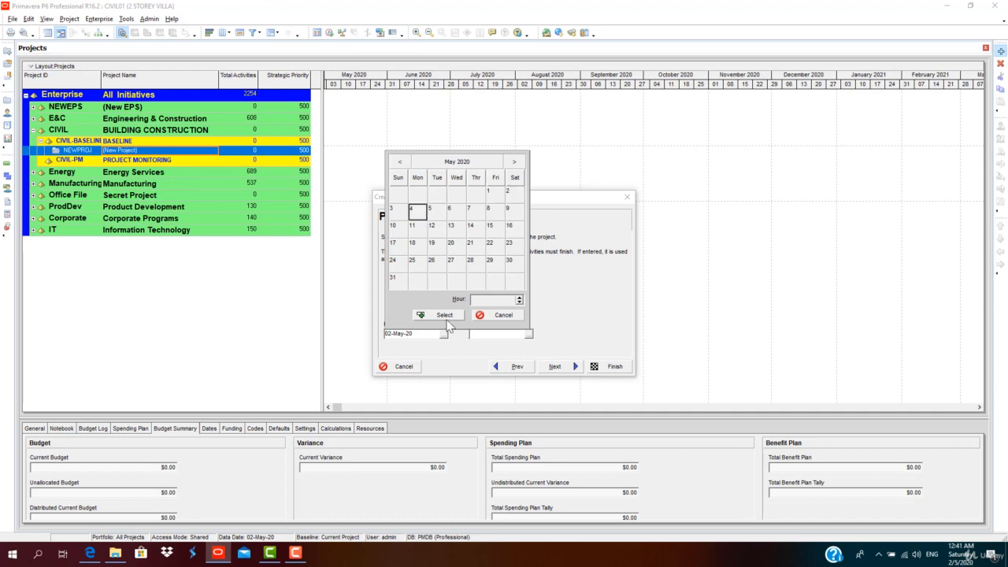
left_click(446, 322)
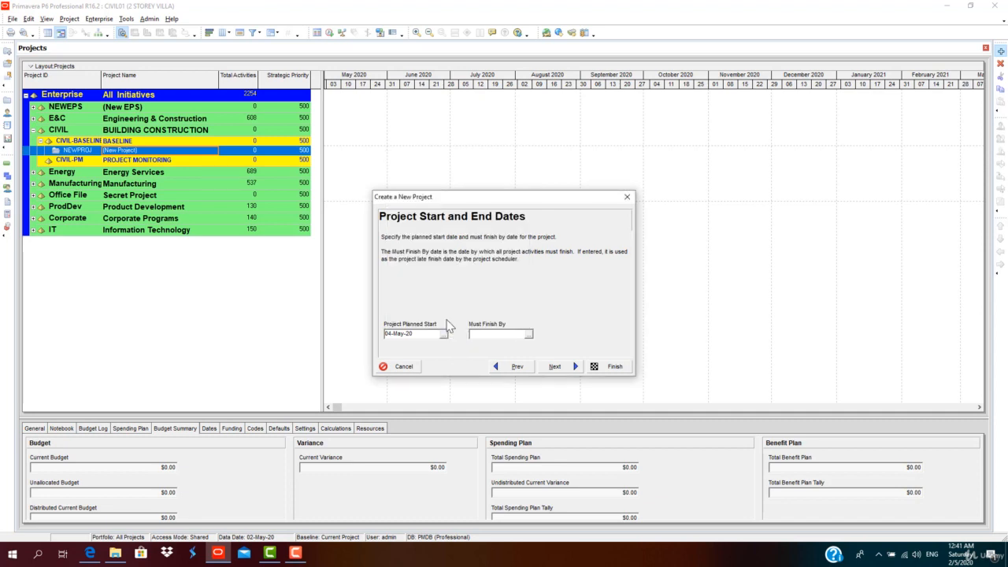
Set the project's Must Finish By date to 04-May-21
left_click(529, 334)
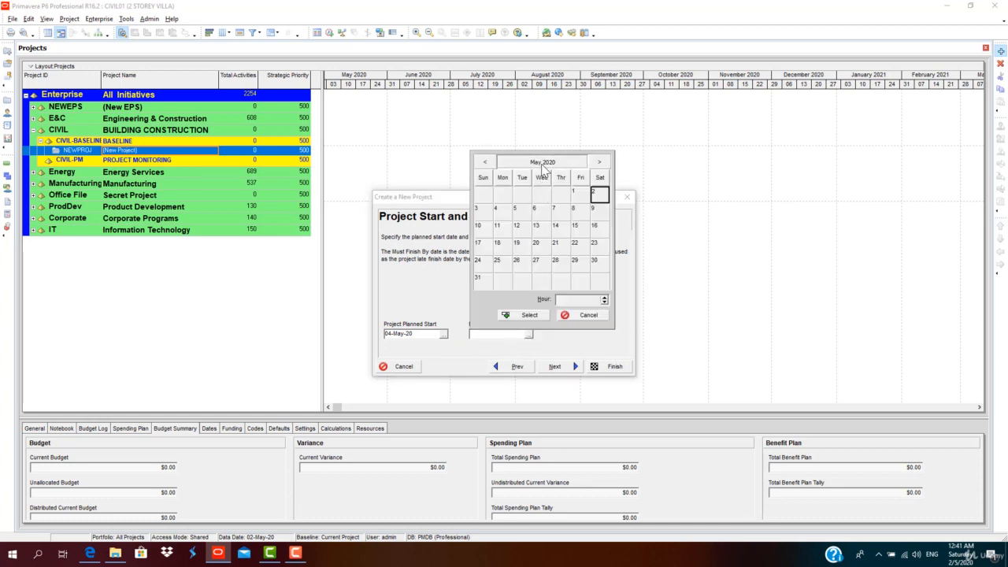
left_click(583, 162)
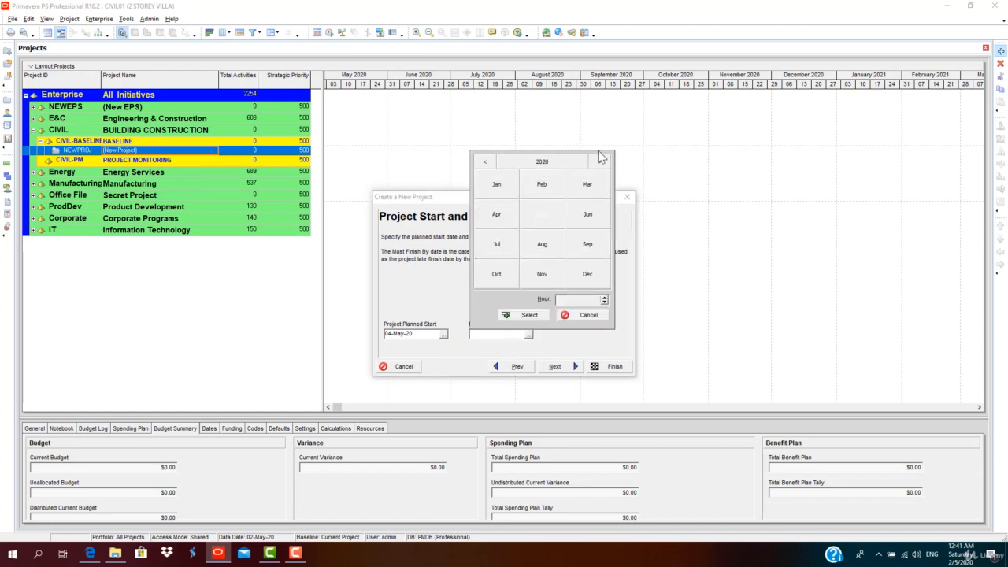
left_click(598, 162)
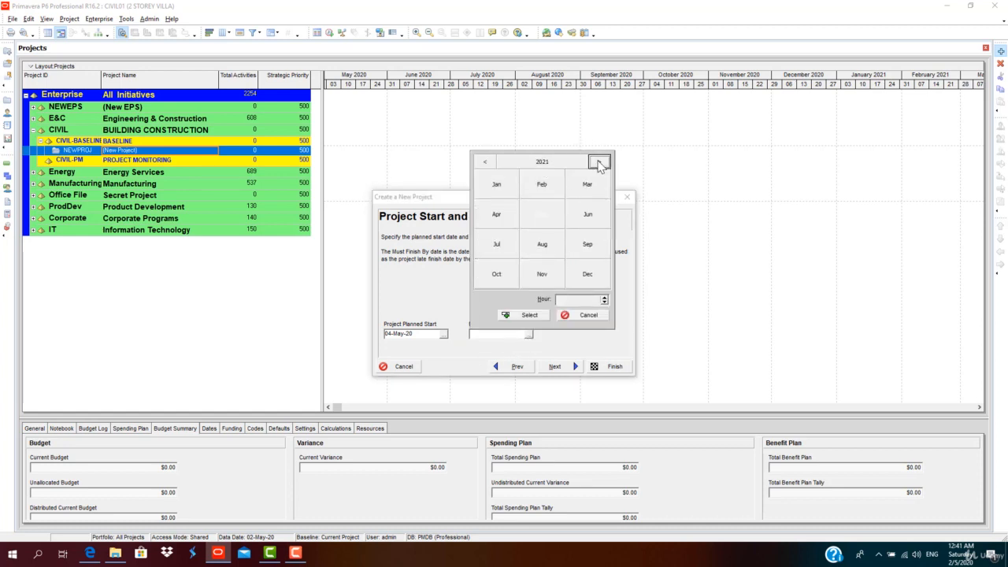
left_click(542, 215)
left_click(516, 211)
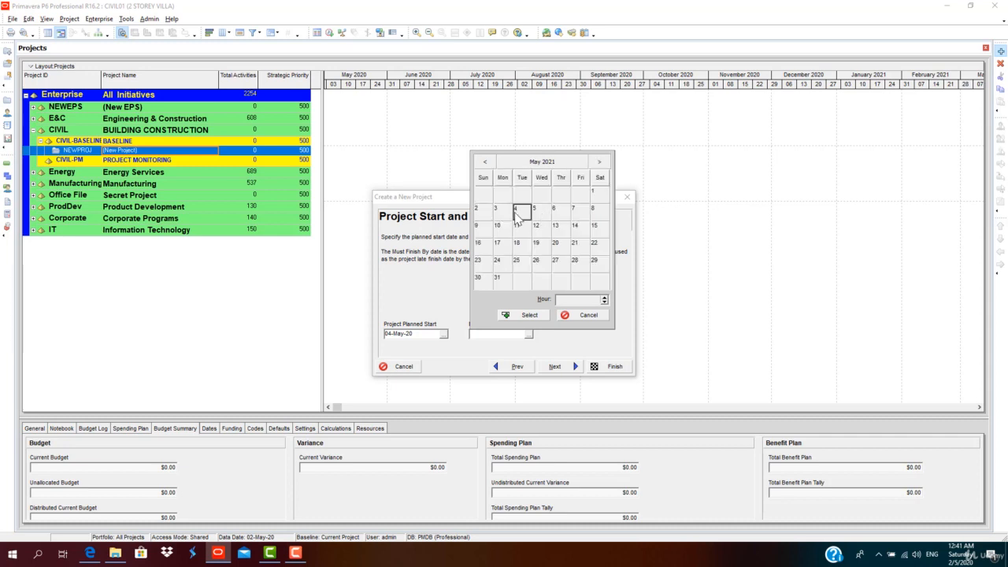
left_click(529, 315)
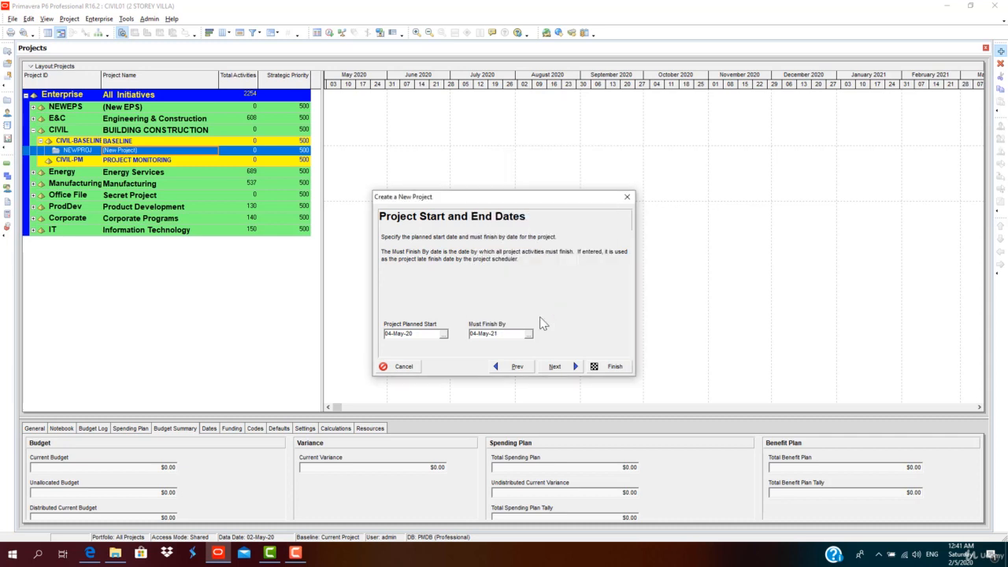
Accept Standard Rate as the assignment rate type and finish creating the project
left_click(569, 366)
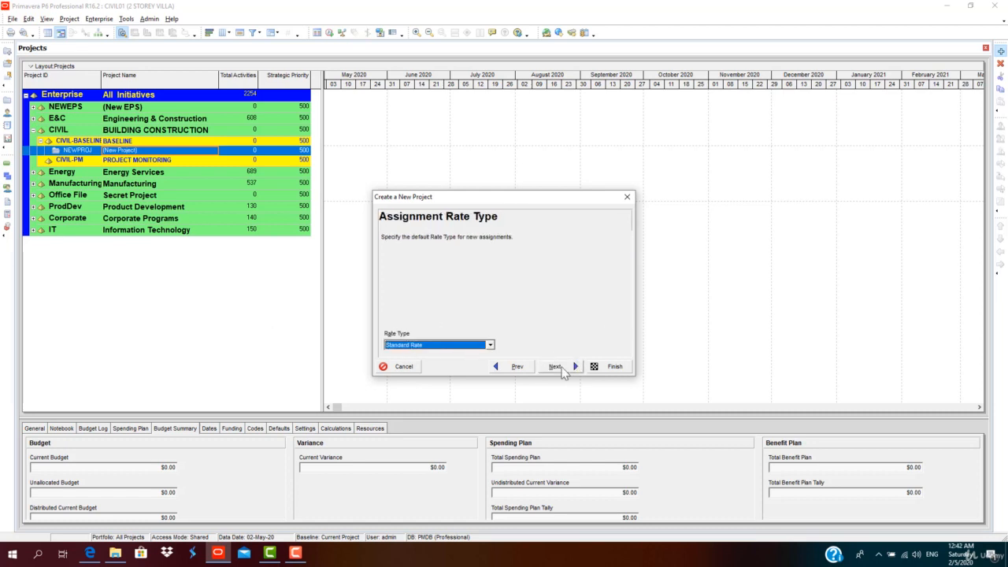
left_click(560, 368)
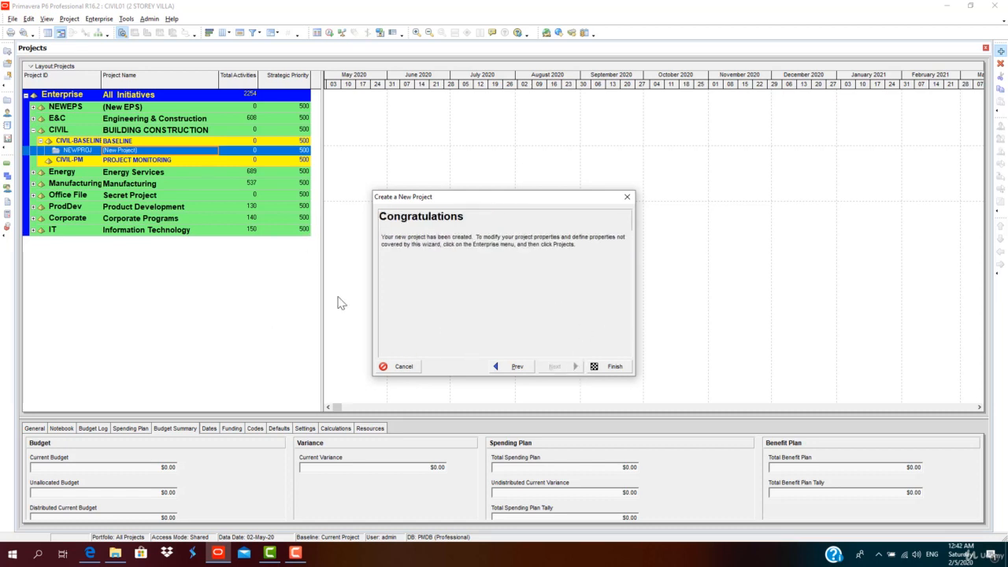
left_click(612, 370)
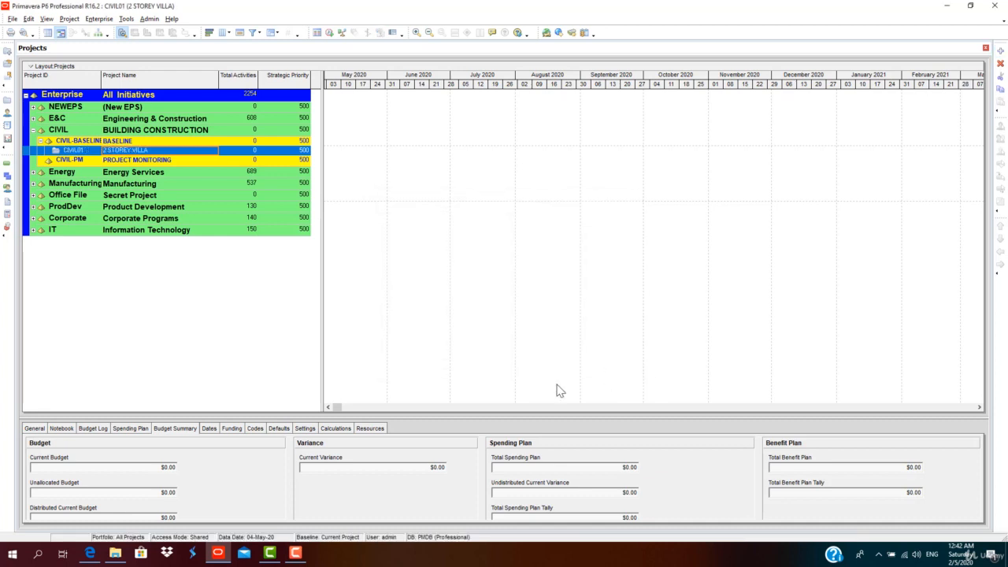
Copy the 2 STOREY VILLA project from the BASELINE node
right_click(165, 153)
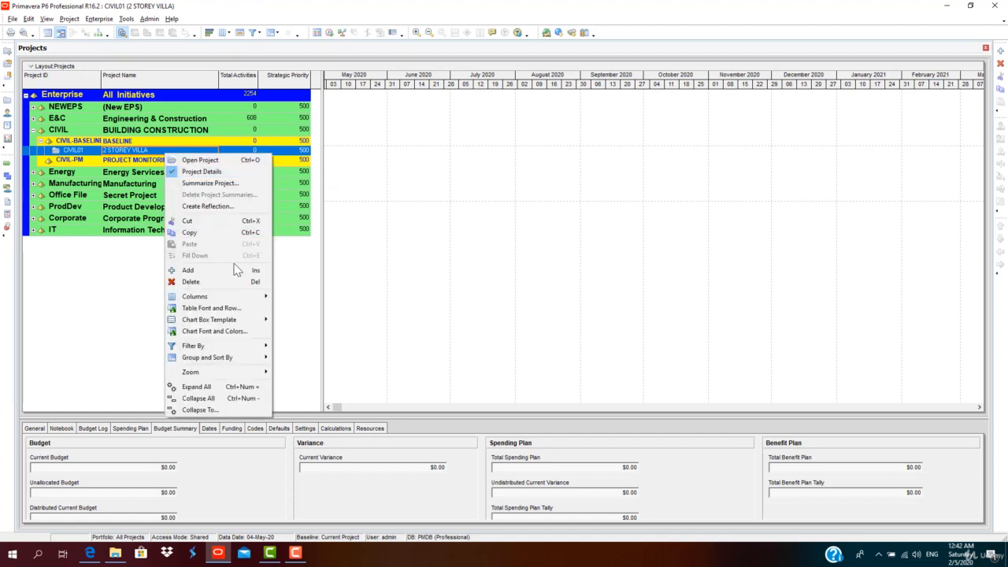
left_click(236, 239)
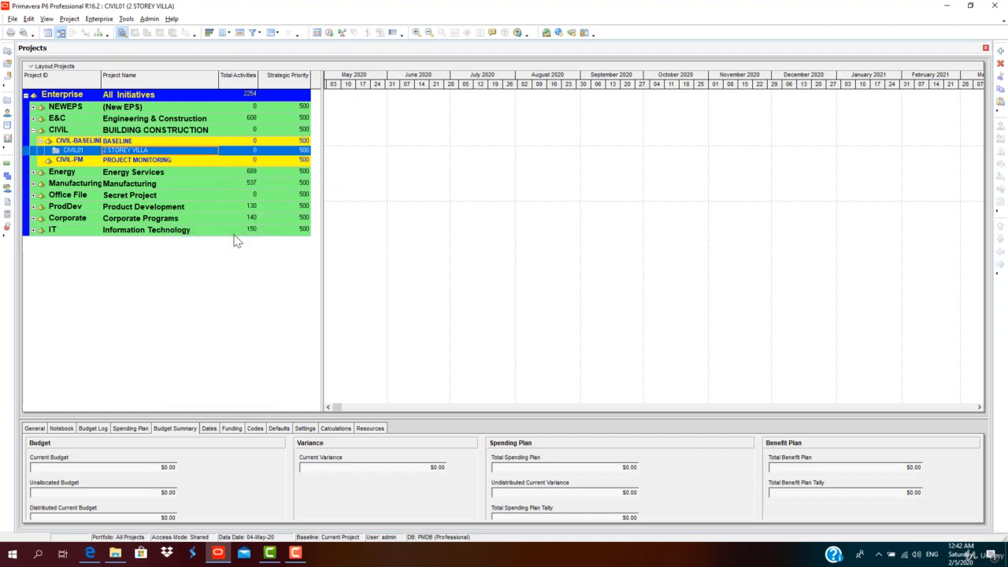
right_click(150, 154)
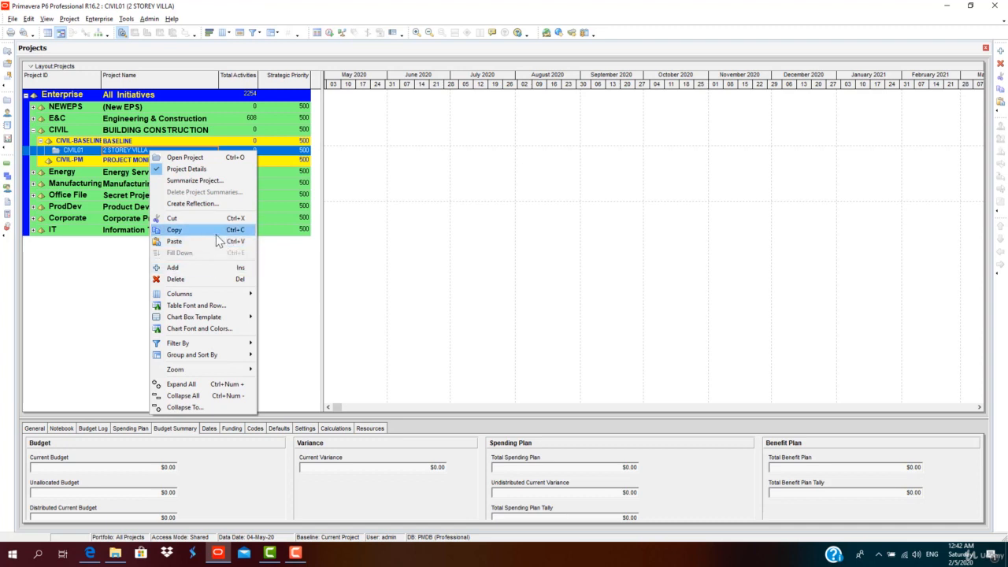
left_click(218, 234)
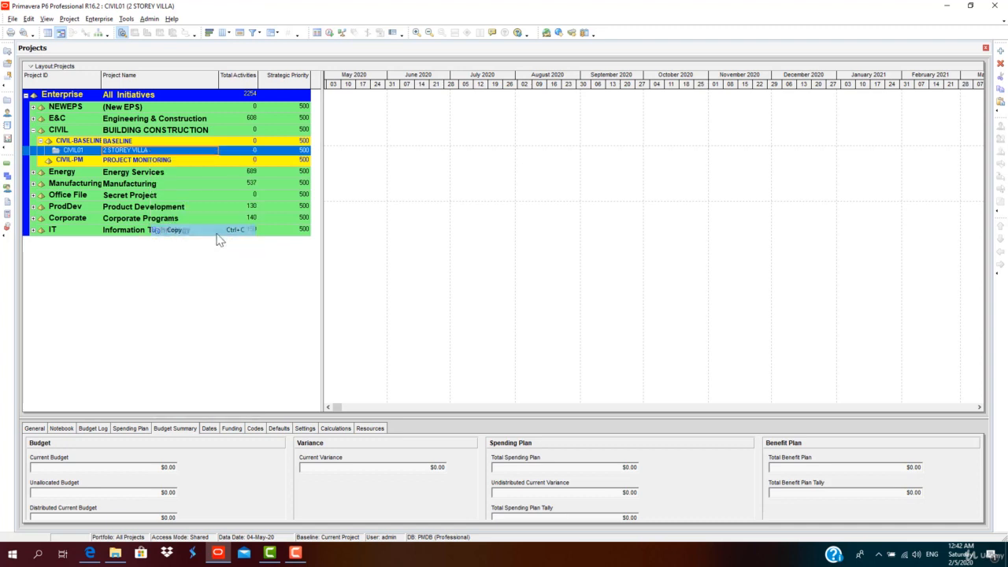
Paste the copied 2 STOREY VILLA project under PROJECT MONITORING, accepting the project and WBS copy options
right_click(169, 159)
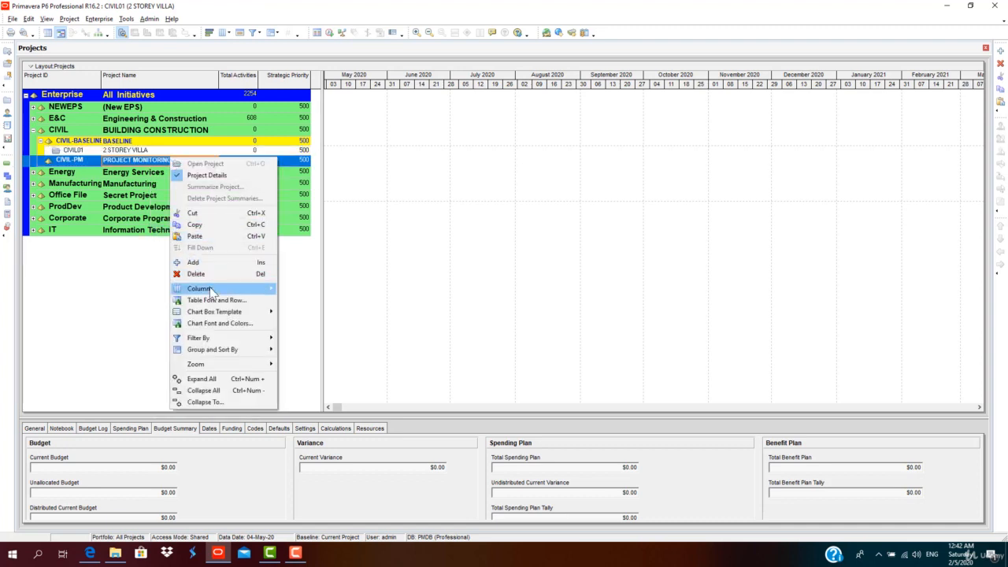
left_click(208, 238)
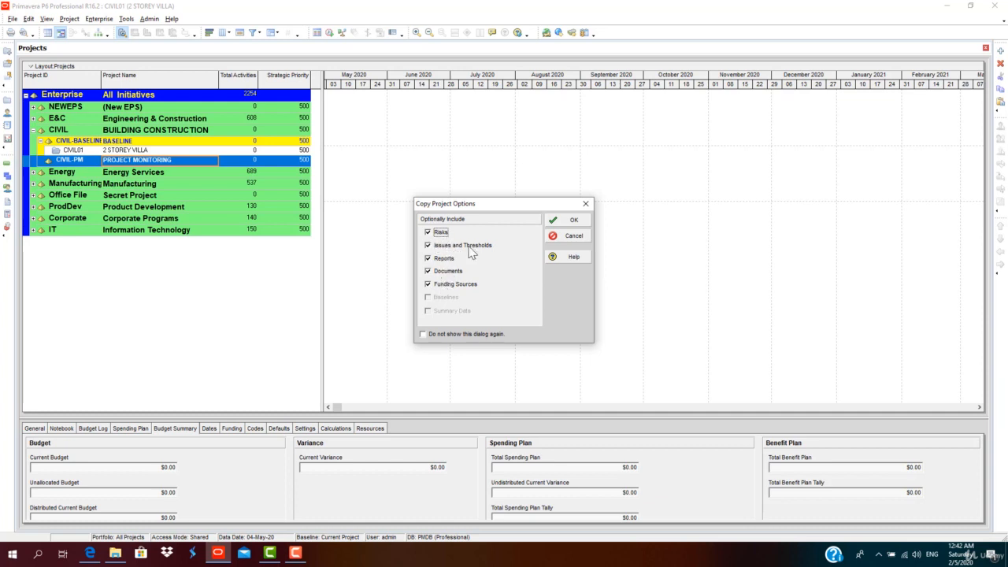
left_click(570, 220)
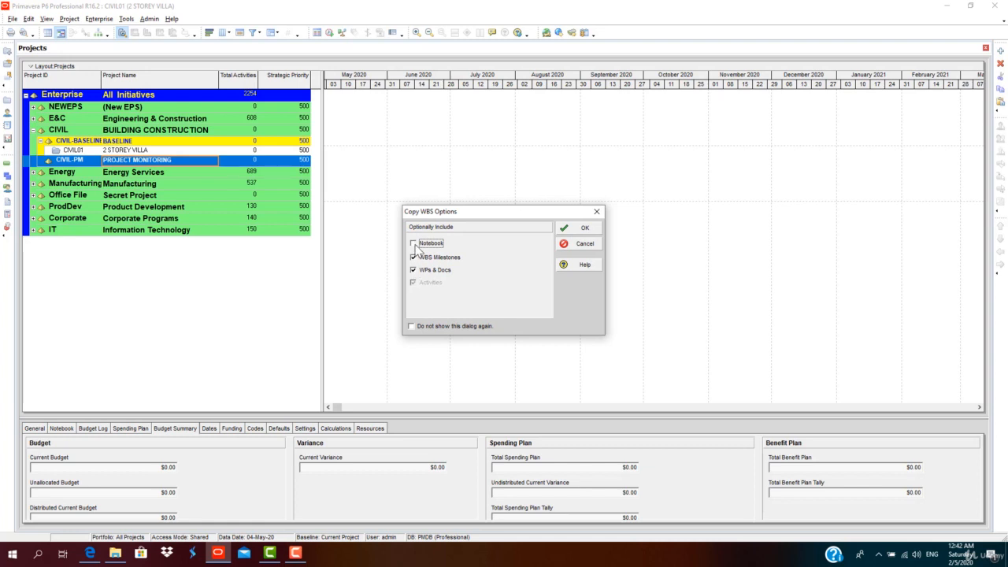
left_click(569, 229)
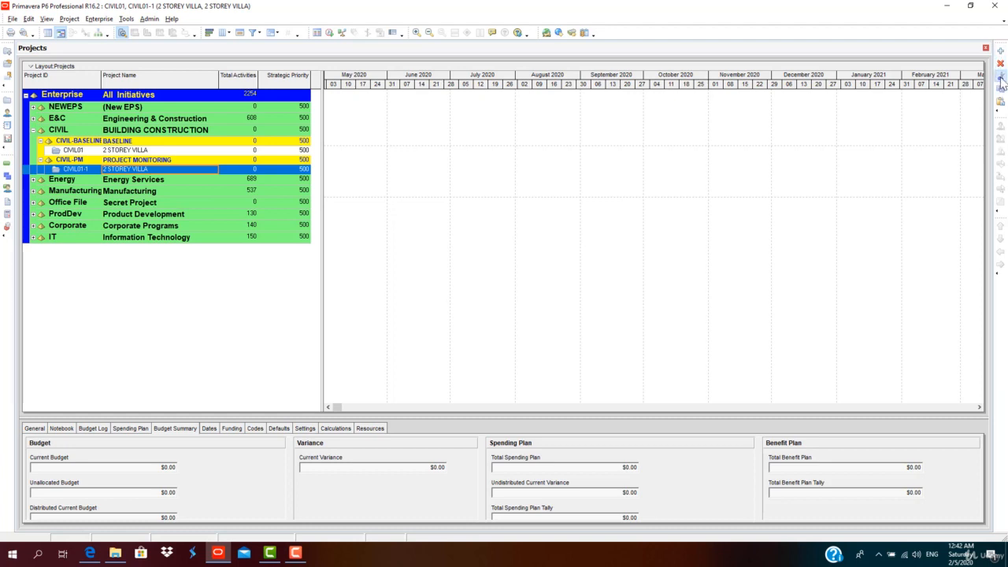
left_click(236, 150)
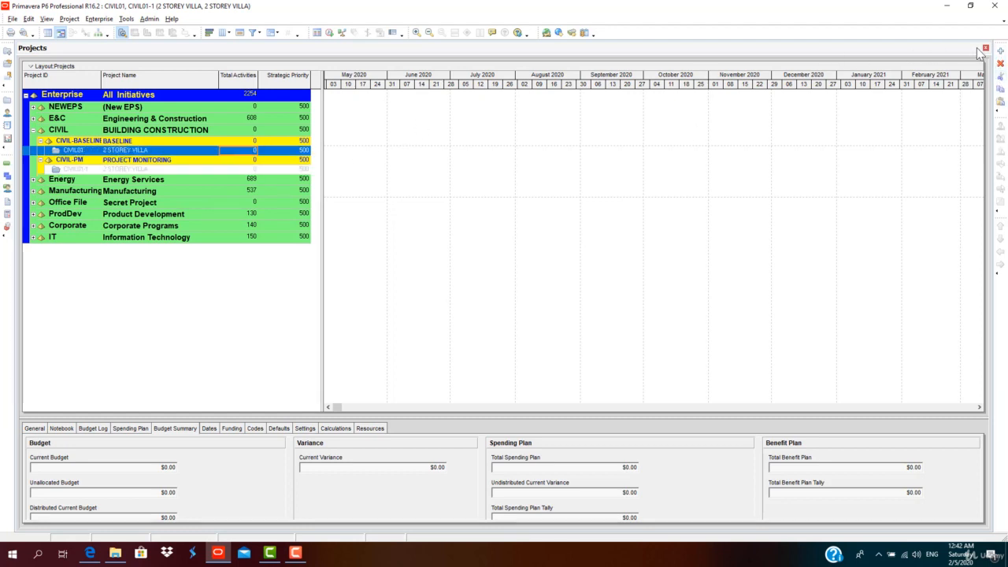
left_click(1000, 91)
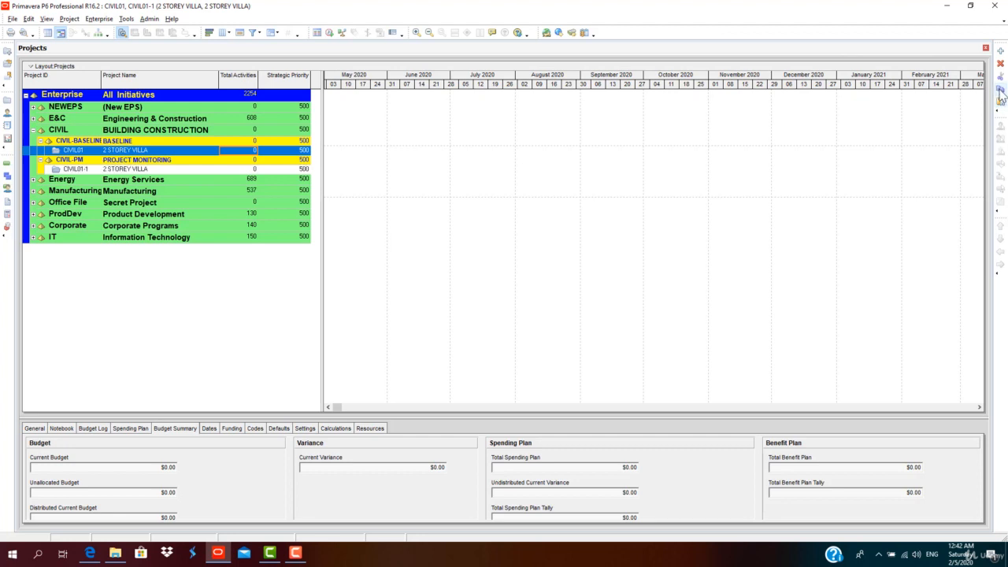
left_click(1000, 103)
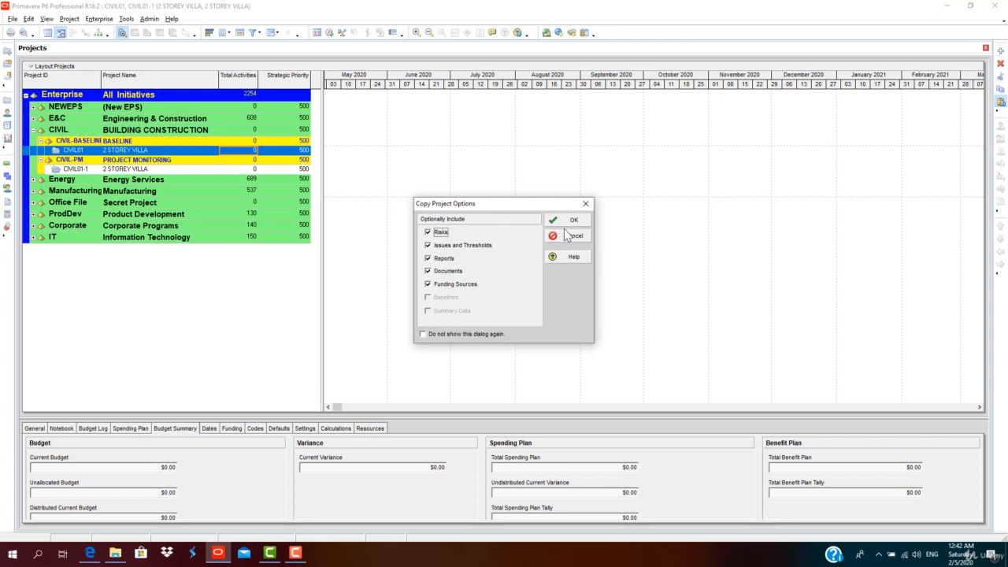
left_click(435, 233)
left_click(572, 236)
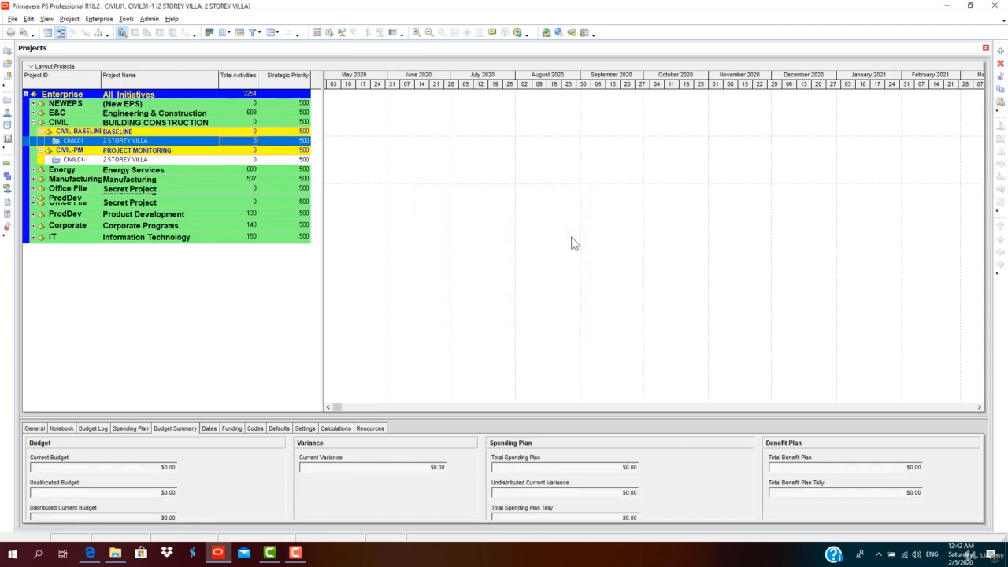
Delete the copied 2 STOREY VILLA project, CIVIL01-1, from the PROJECT MONITORING node and confirm the deletion
left_click(213, 170)
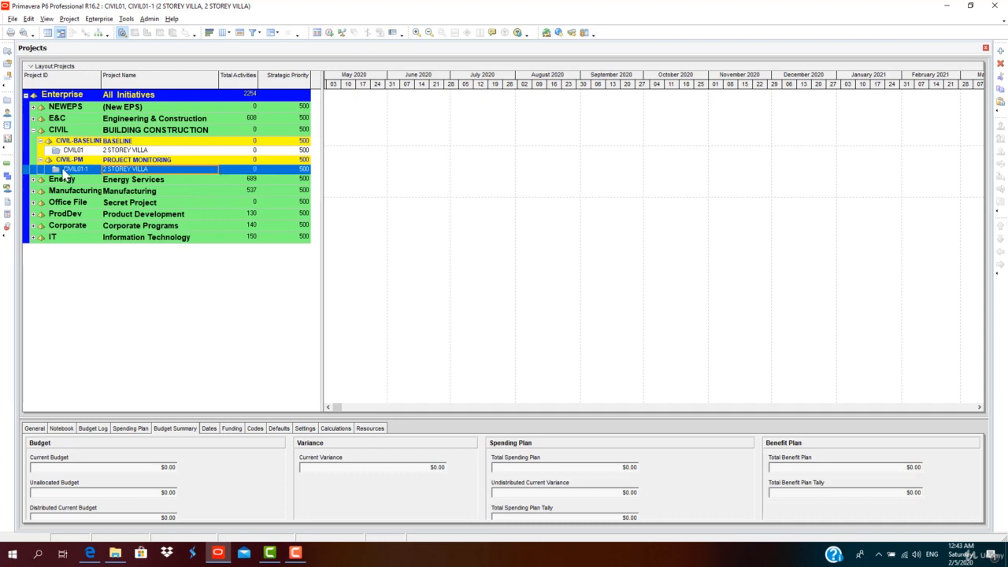
left_click(144, 171)
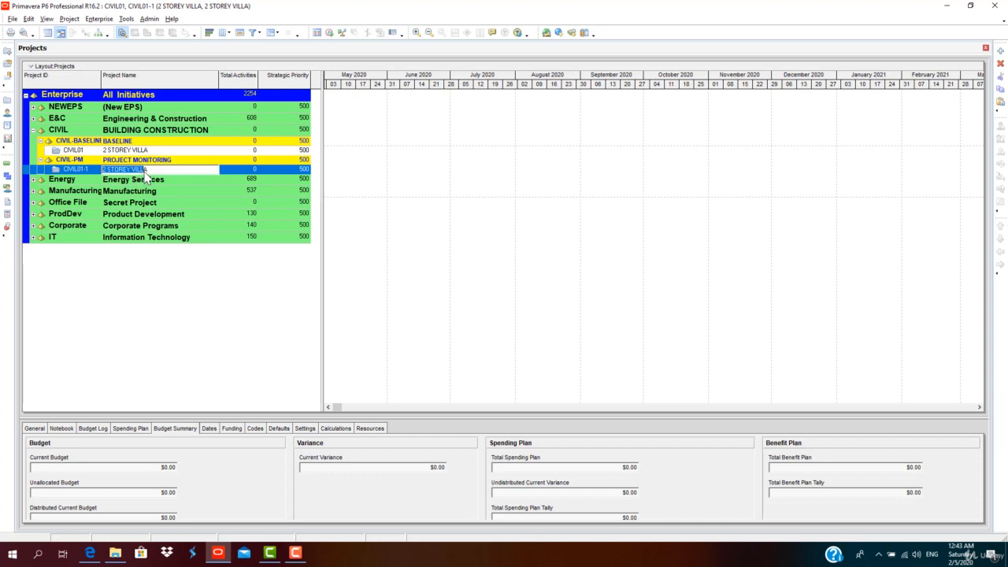
left_click(1000, 65)
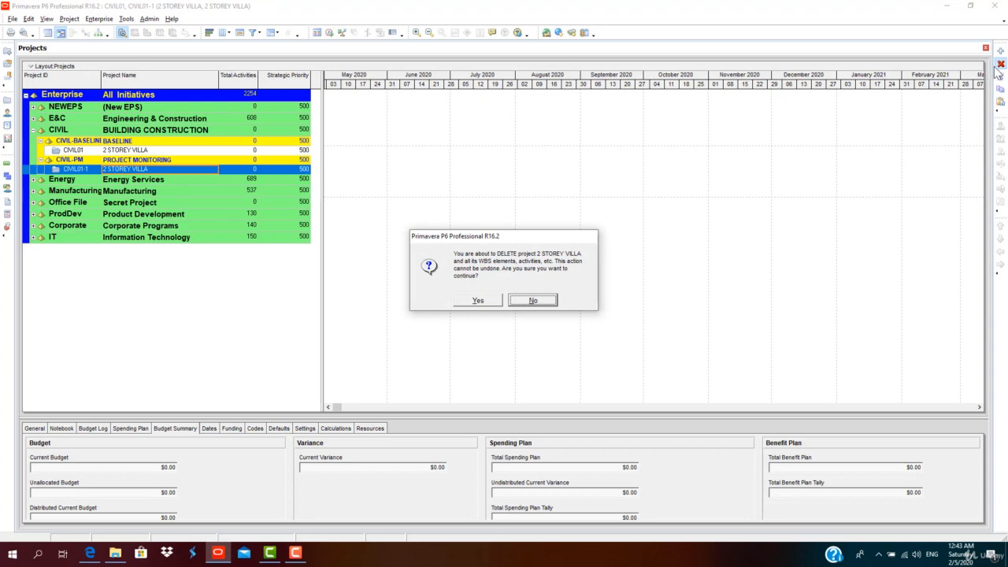
left_click(479, 301)
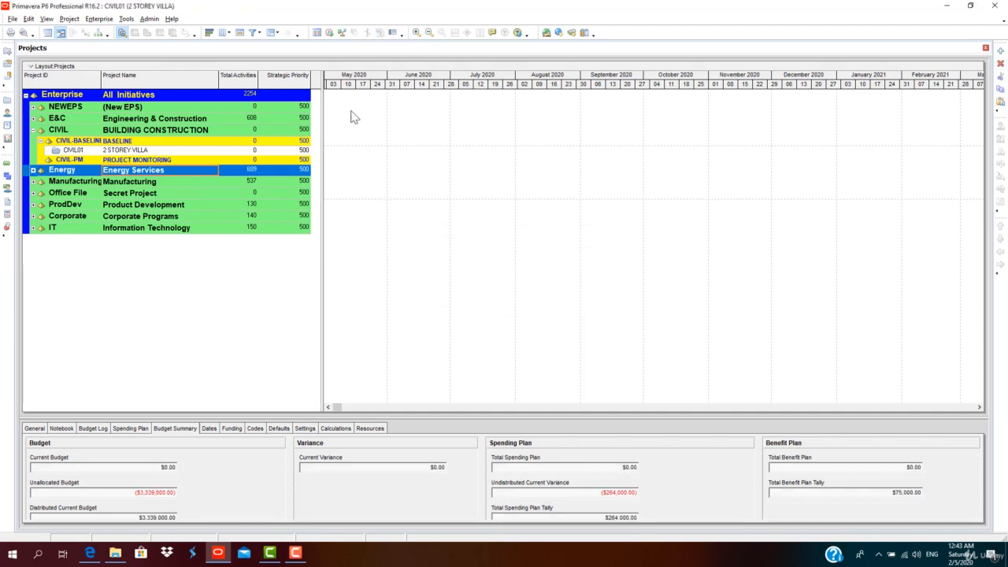
Select the original 2 STOREY VILLA project, CIVIL01, under the BASELINE node
left_click(171, 151)
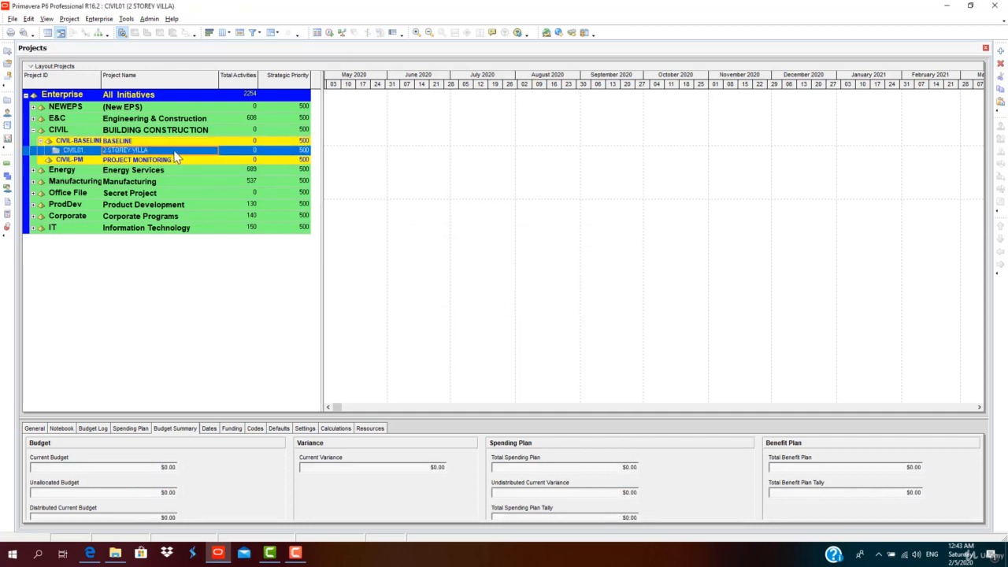